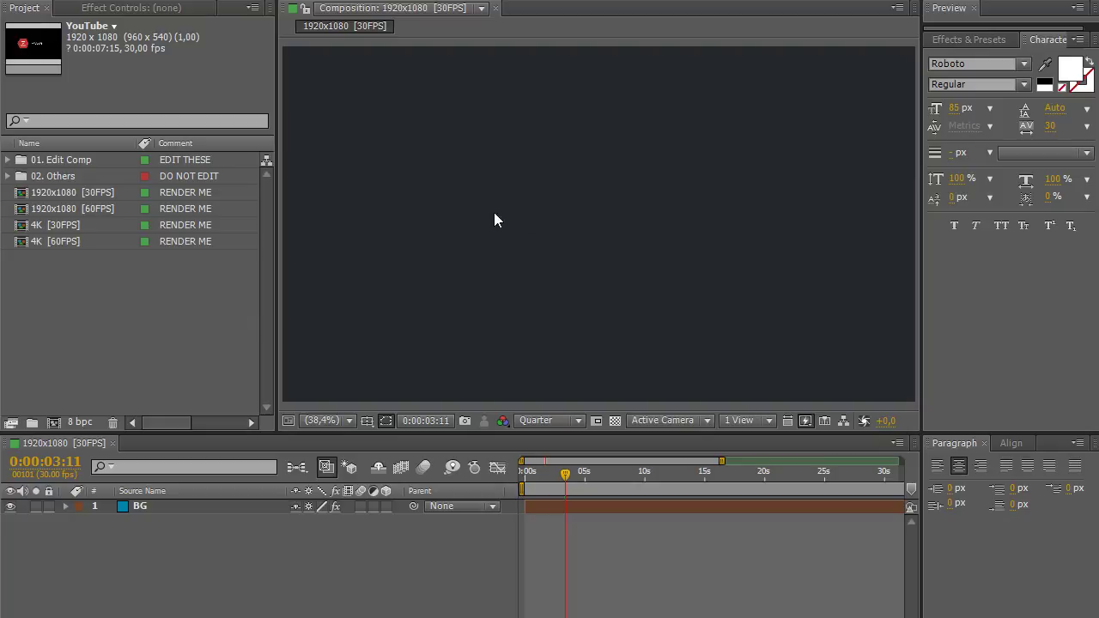
Drag the Facebook comp from Edit Comp > Social Media into the main comp and enable Collapse Transformations
left_click(7, 161)
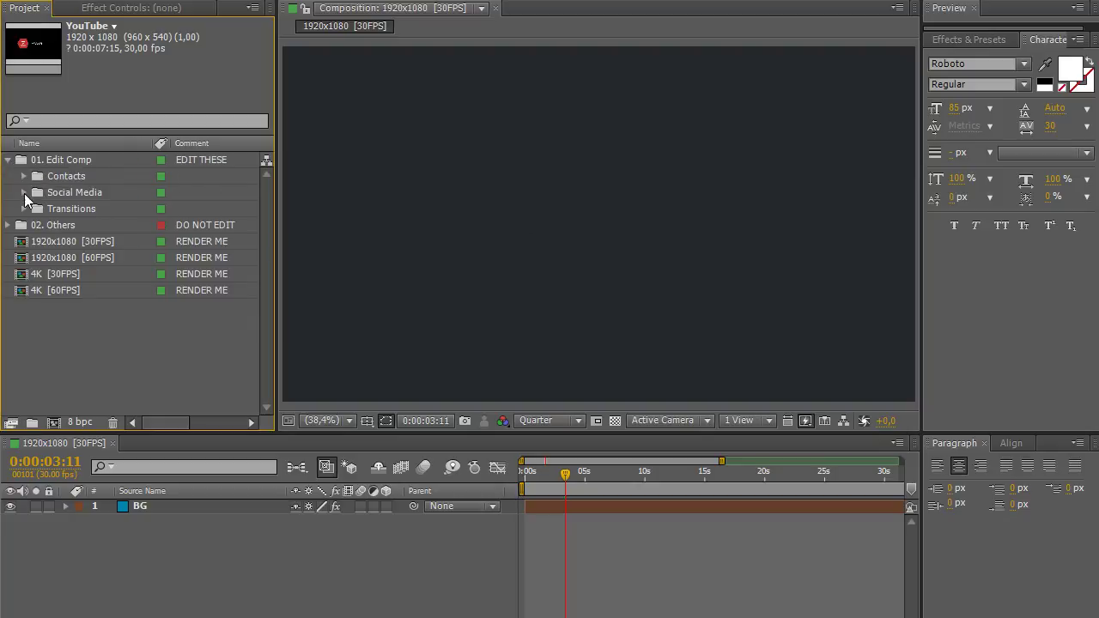
left_click(24, 192)
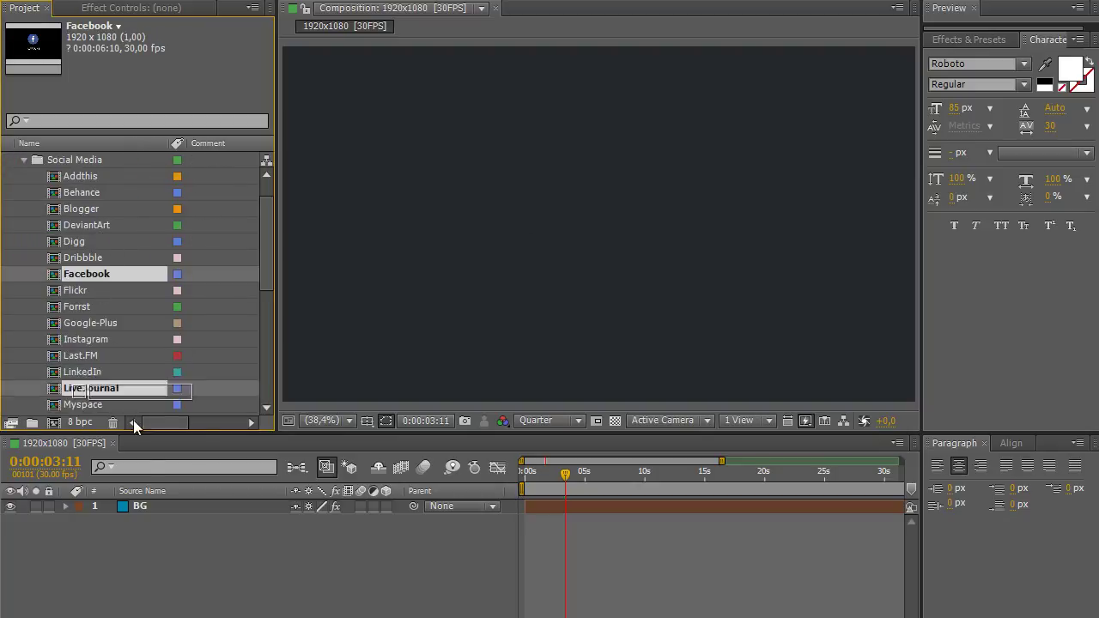
left_click_drag(97, 273, 141, 501)
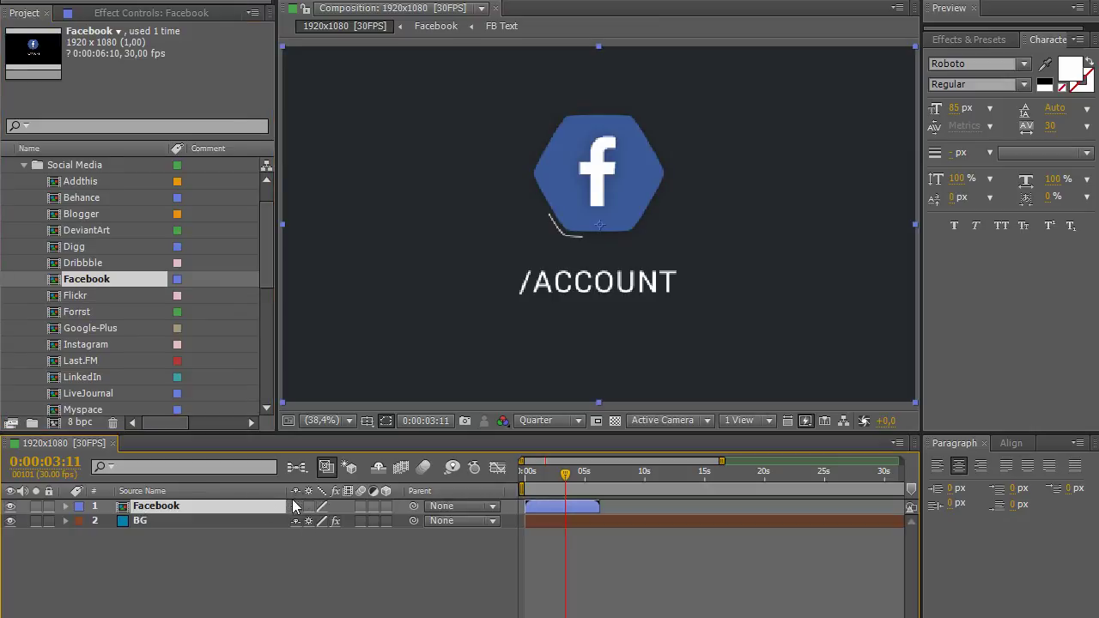
left_click(308, 506)
In the FB Text comp, replace the /ACCOUNT title text with /MOTIONELEMENTS
double_click(152, 505)
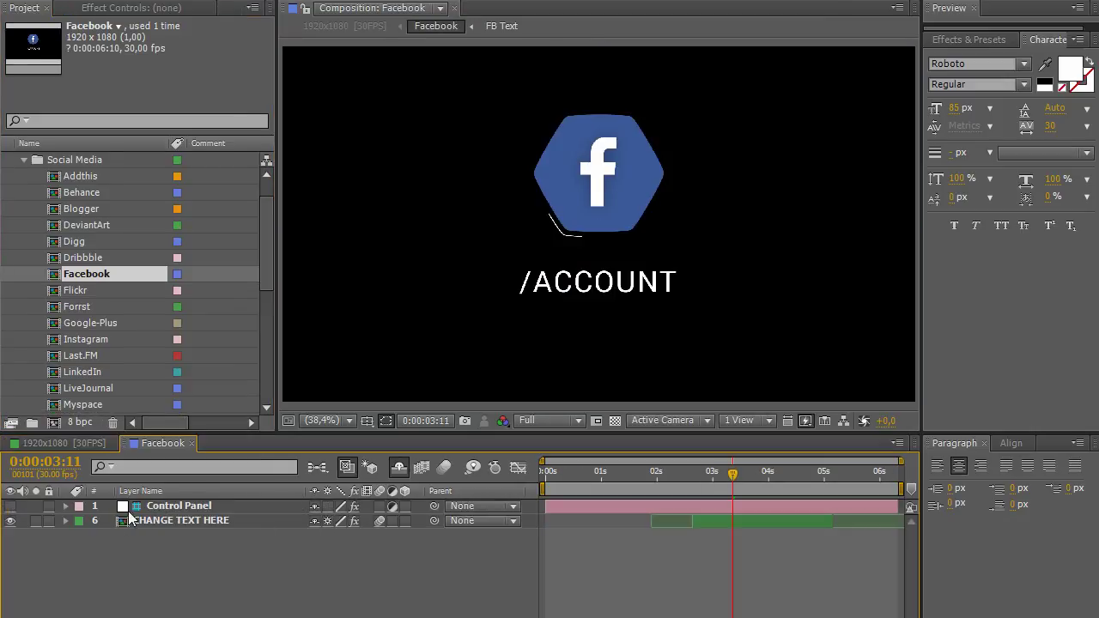
double_click(207, 521)
double_click(236, 506)
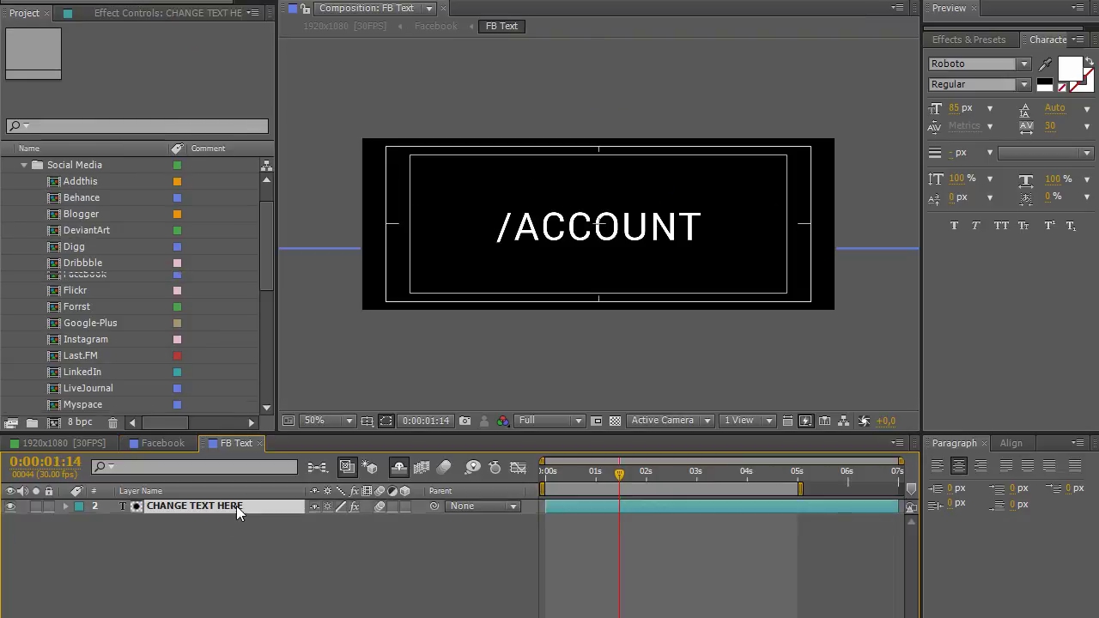
type("/")
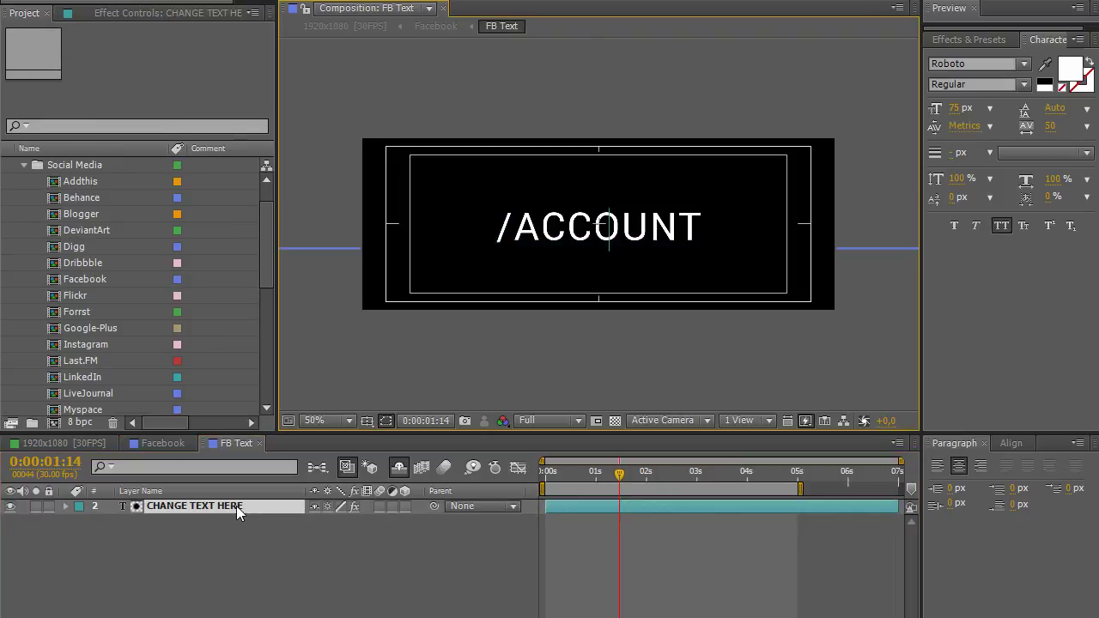
type("MO")
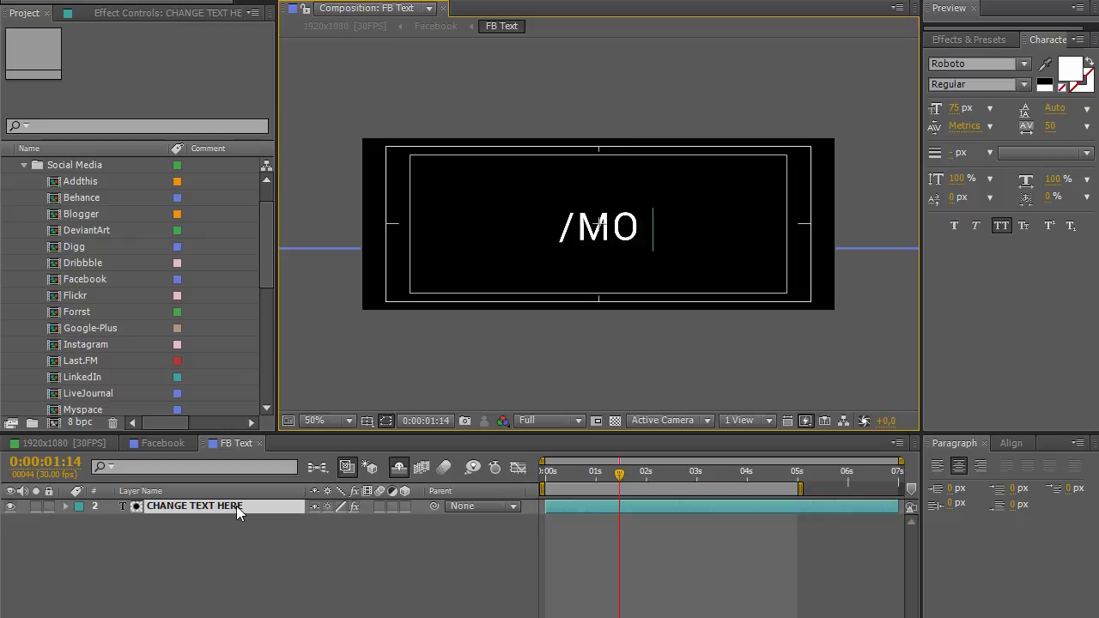
type("TION ELEM")
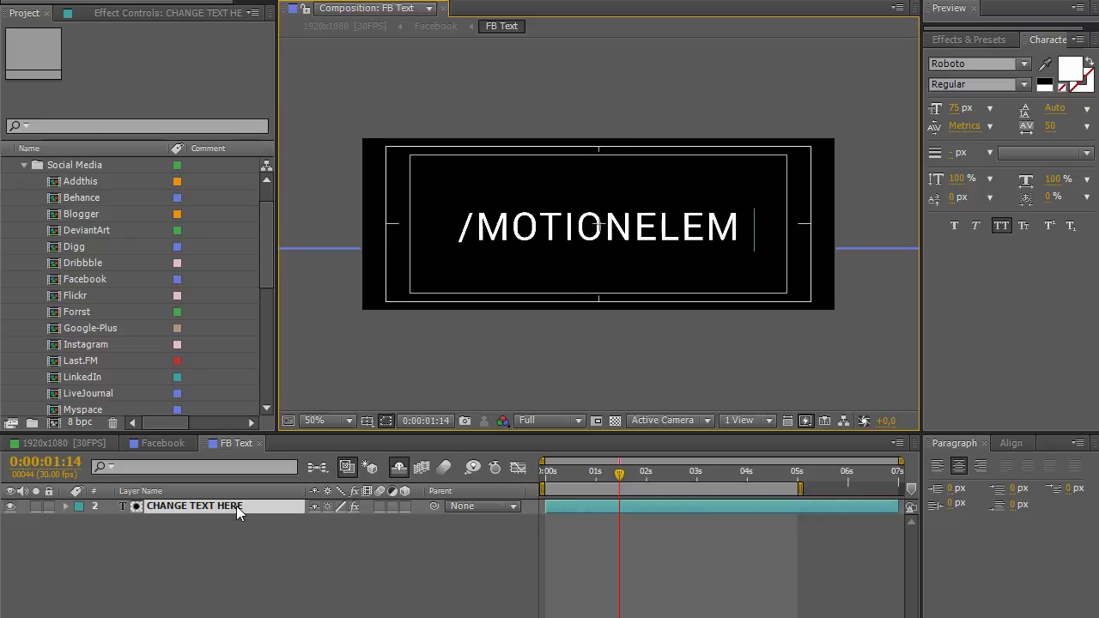
type("ENTS")
left_click(244, 548)
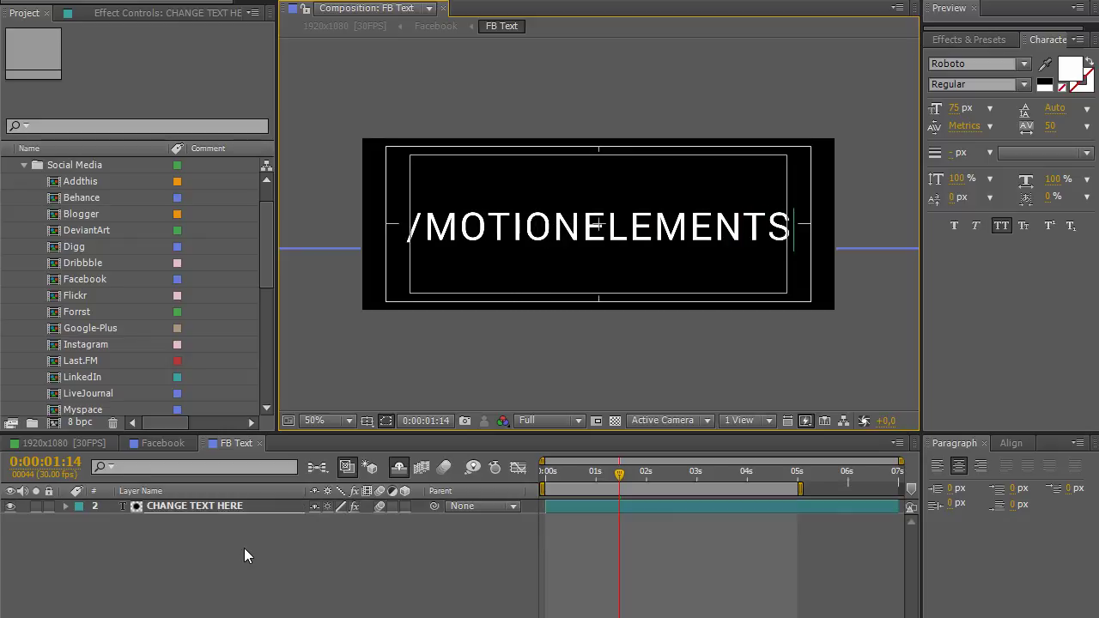
Back in the Facebook comp, try a darker blue for the Control Panel's Logo Shape Color
left_click(259, 444)
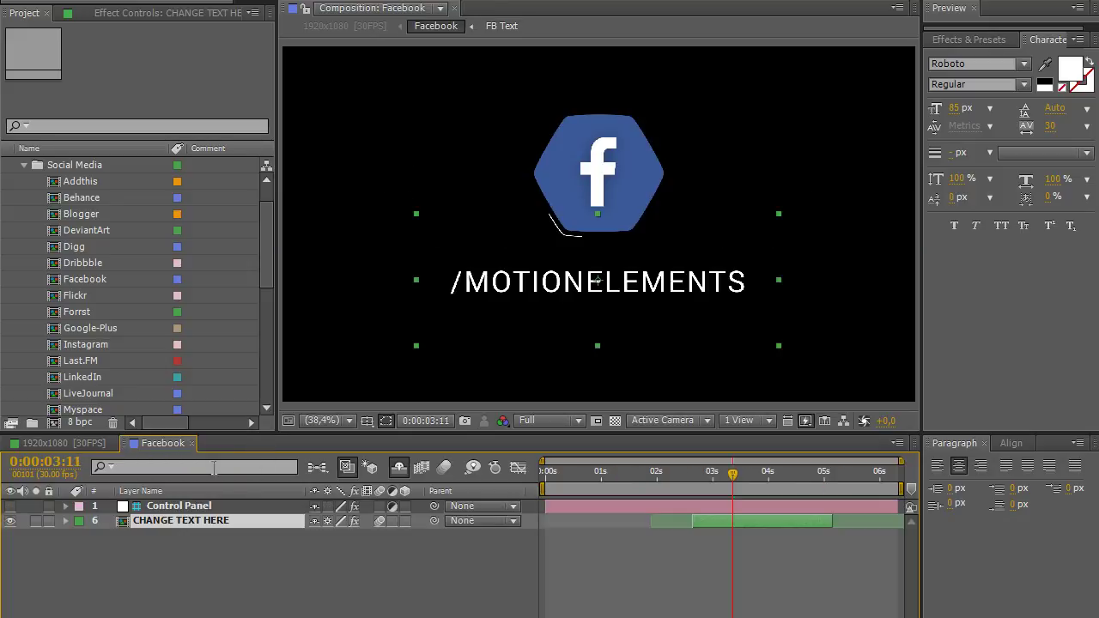
left_click(186, 505)
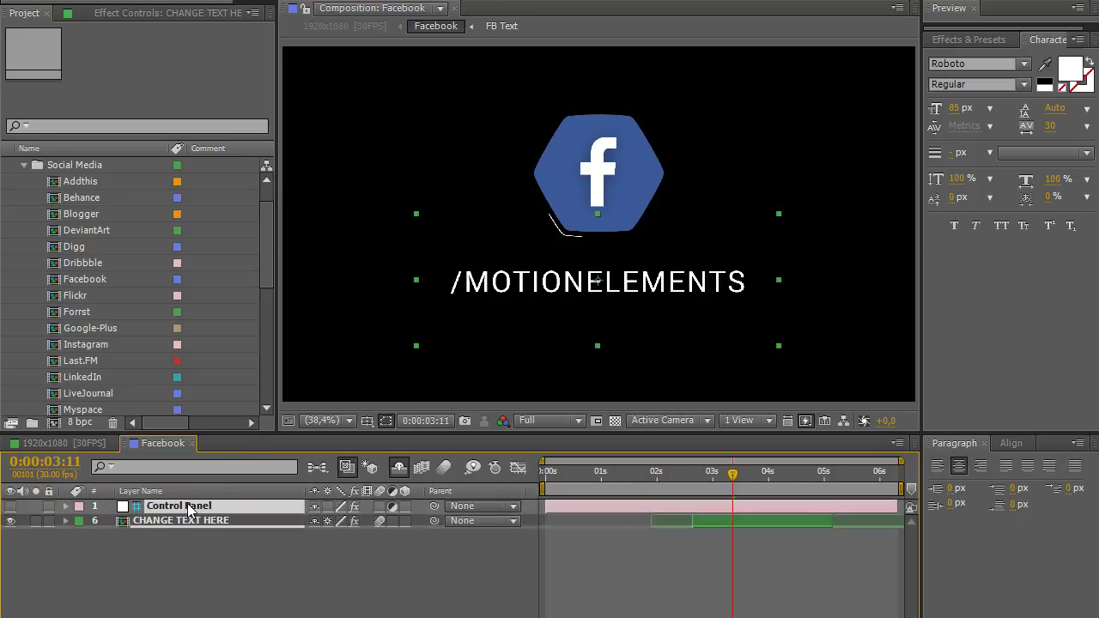
left_click(153, 15)
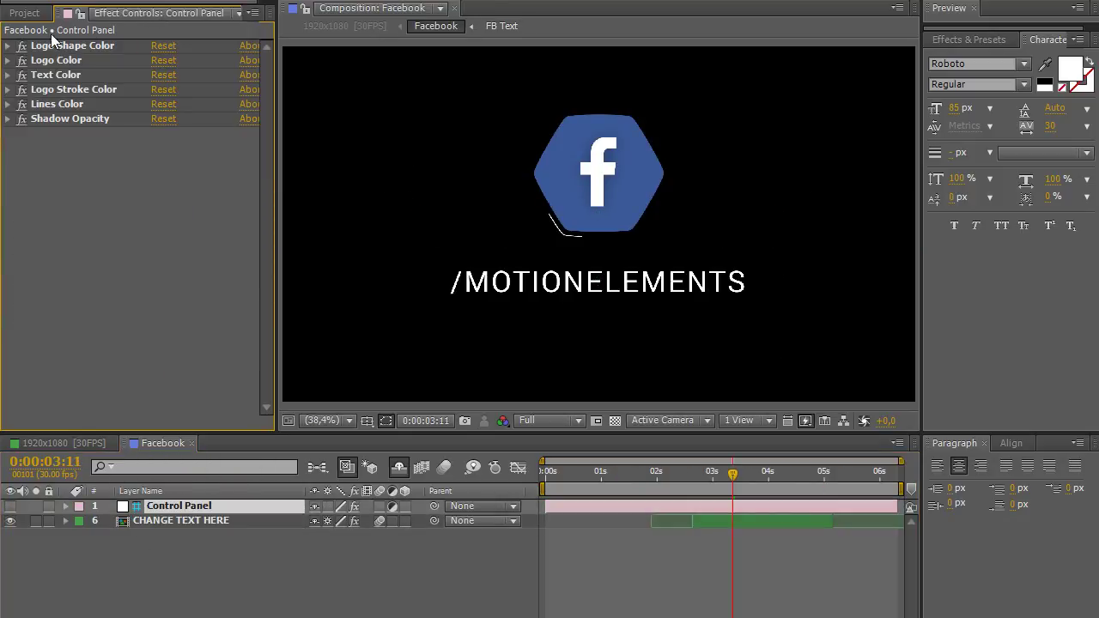
left_click(8, 45)
left_click(159, 90)
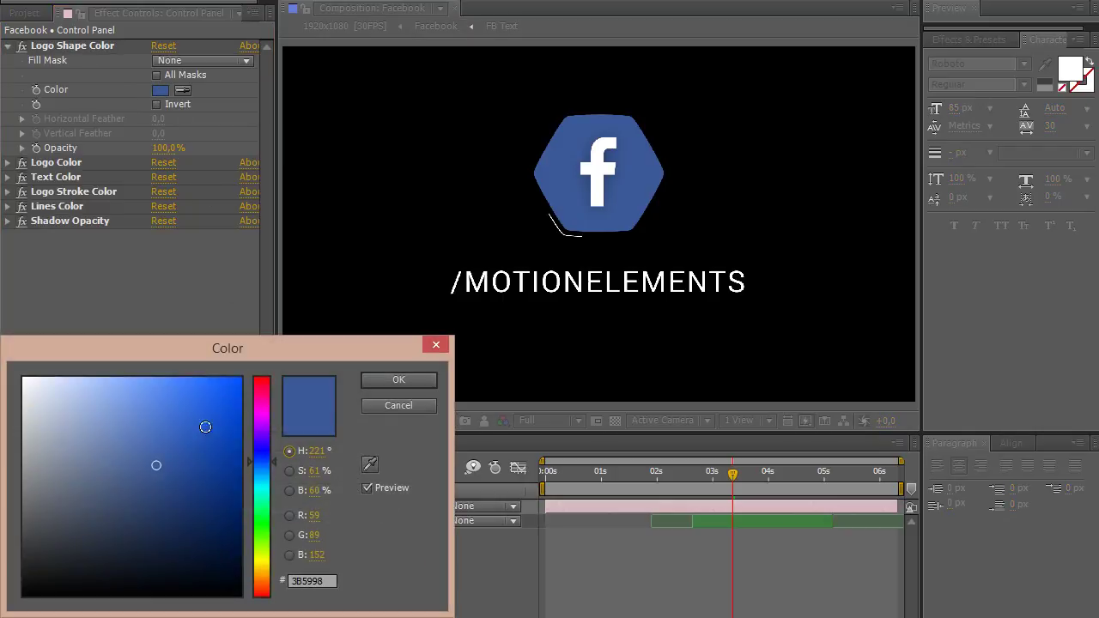
left_click_drag(155, 461, 149, 491)
left_click(409, 410)
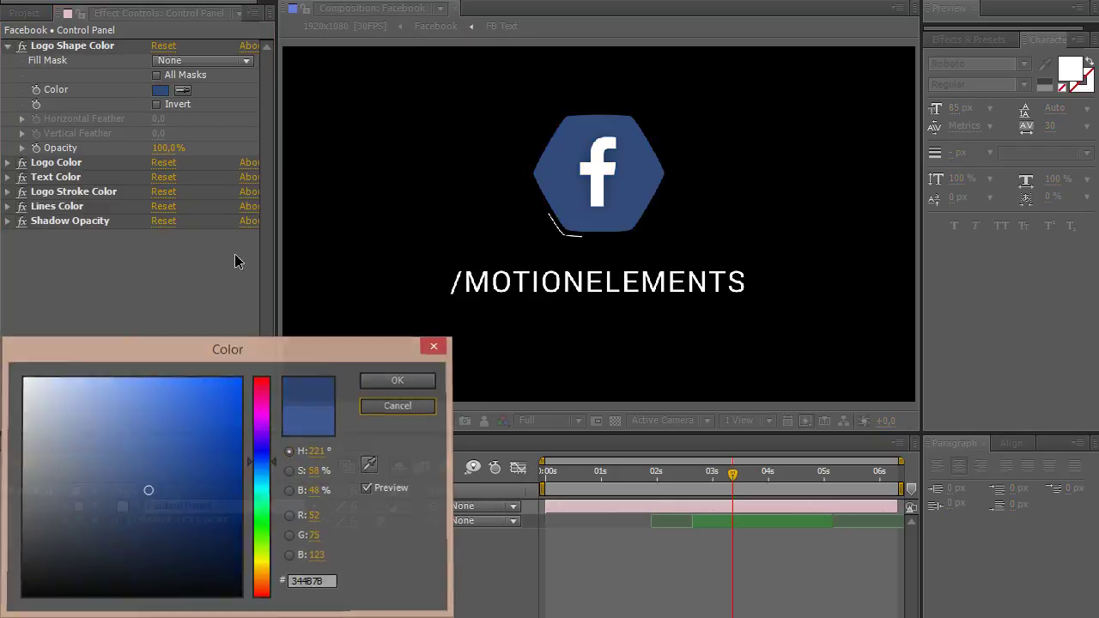
left_click(7, 46)
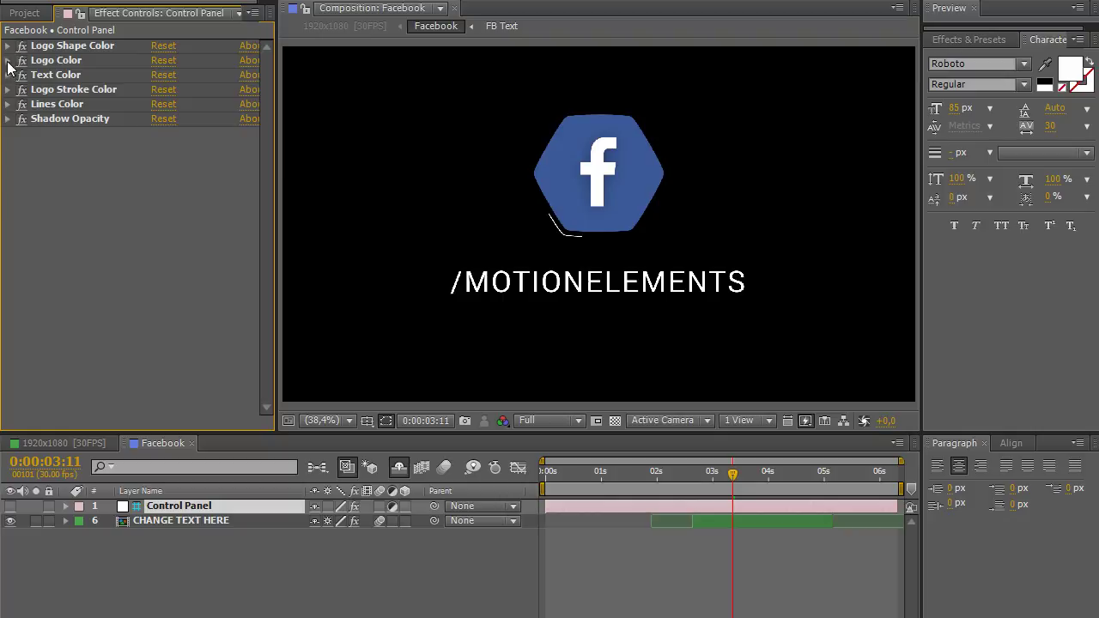
Try red for the Logo Color, then cancel the change
left_click(8, 60)
left_click(157, 106)
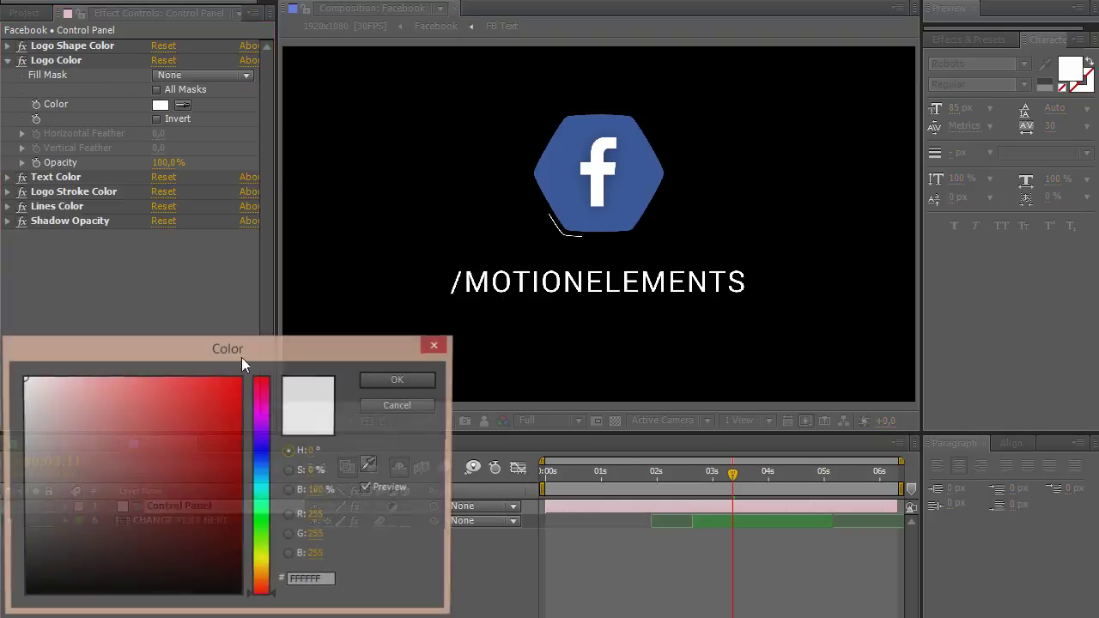
left_click_drag(191, 456, 194, 430)
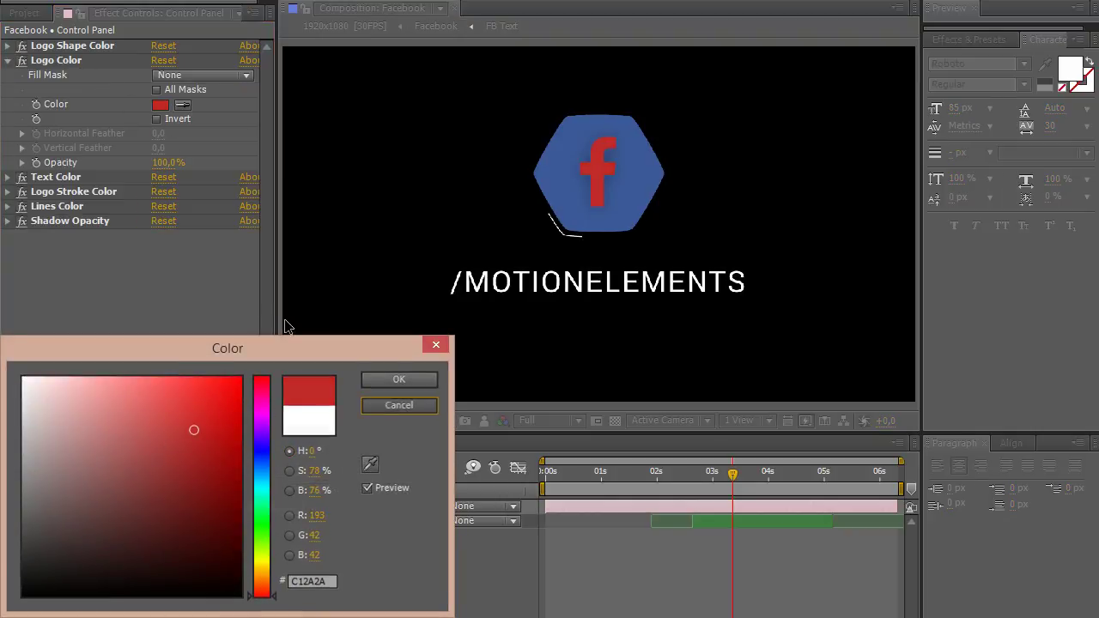
left_click(380, 407)
left_click(7, 61)
Try a cyan Text Color for the title, then cancel it
left_click(8, 75)
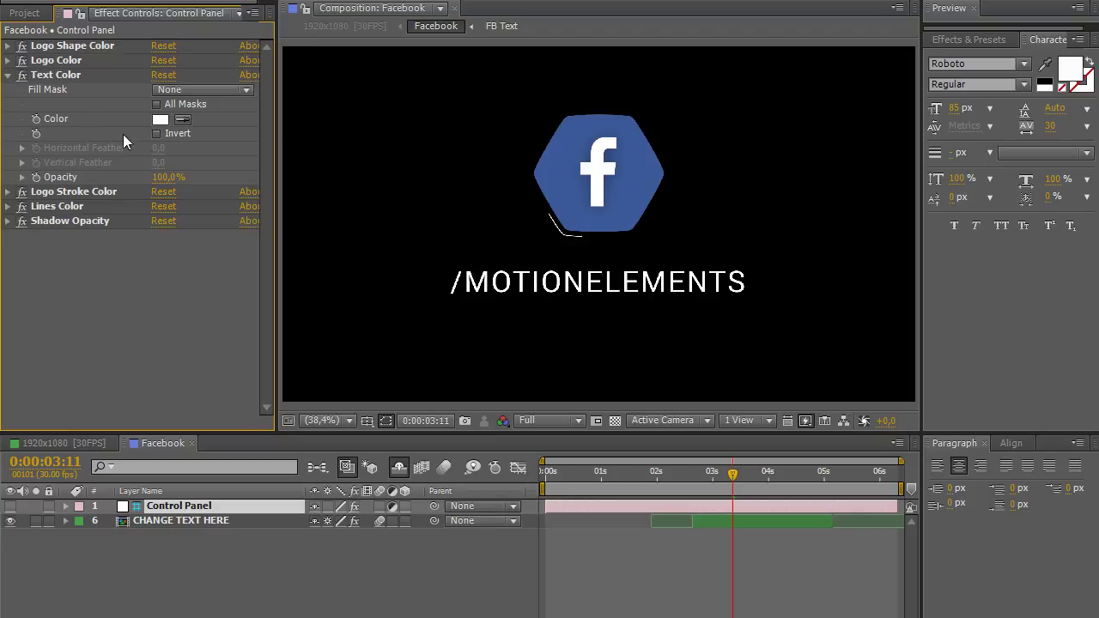
left_click(160, 120)
left_click(262, 478)
left_click(206, 420)
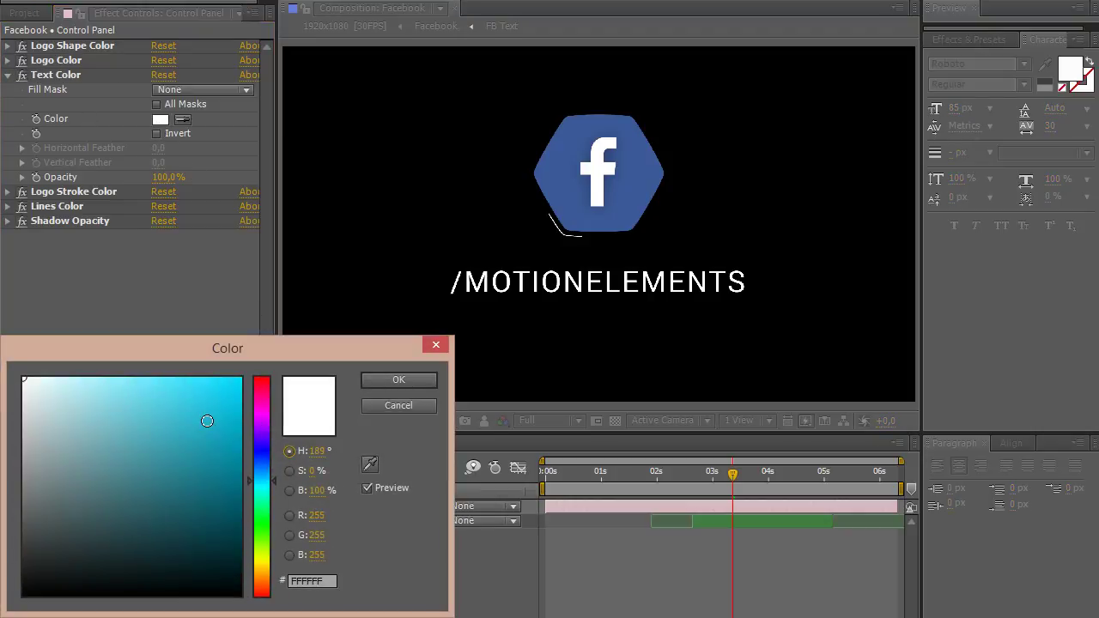
left_click(396, 405)
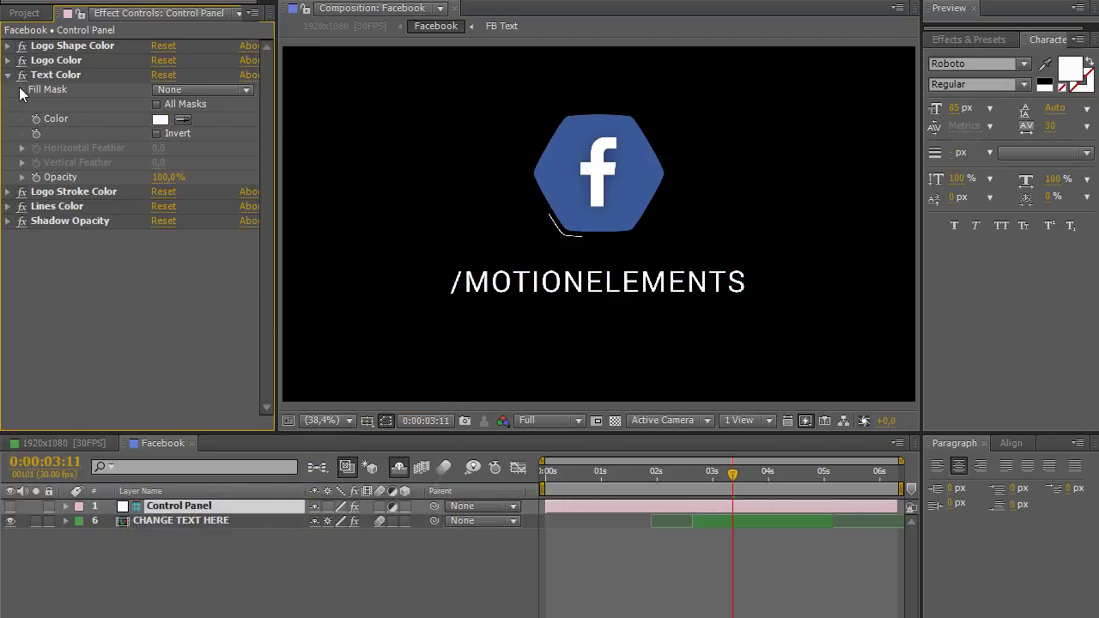
left_click(8, 76)
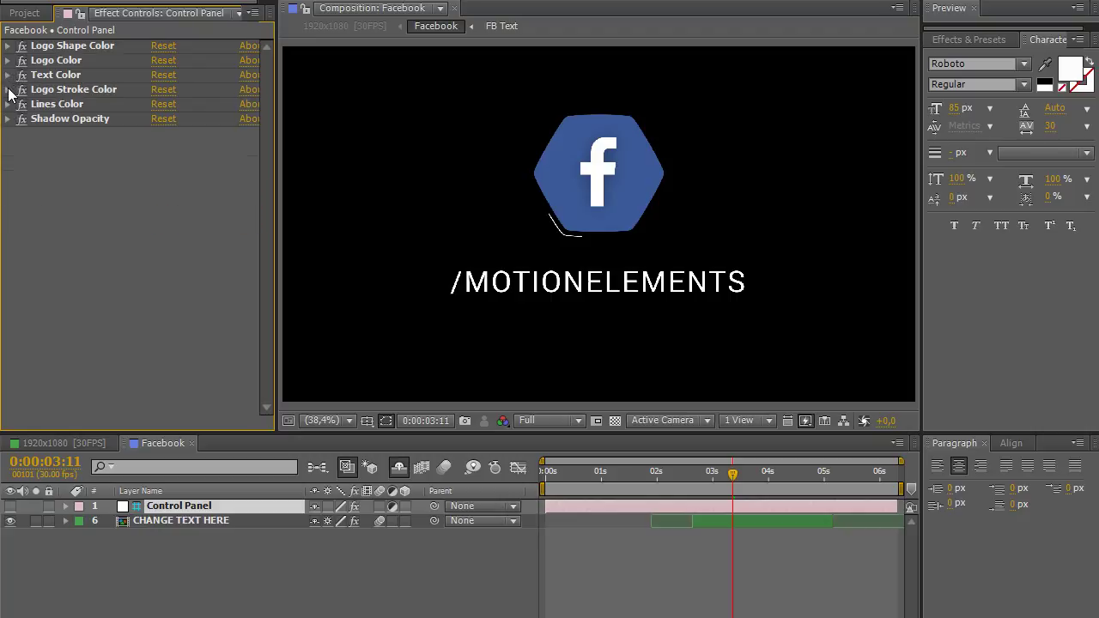
Try a dark-to-pure red for the Logo Stroke Color
left_click(7, 89)
left_click(160, 134)
left_click(214, 470)
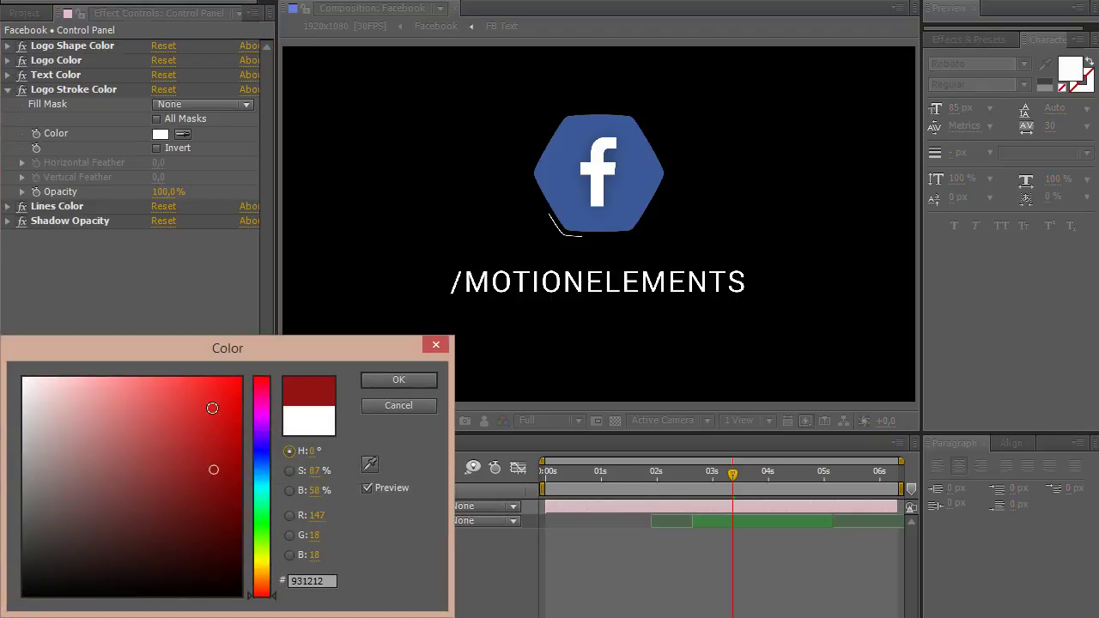
left_click_drag(212, 408, 269, 347)
left_click(367, 409)
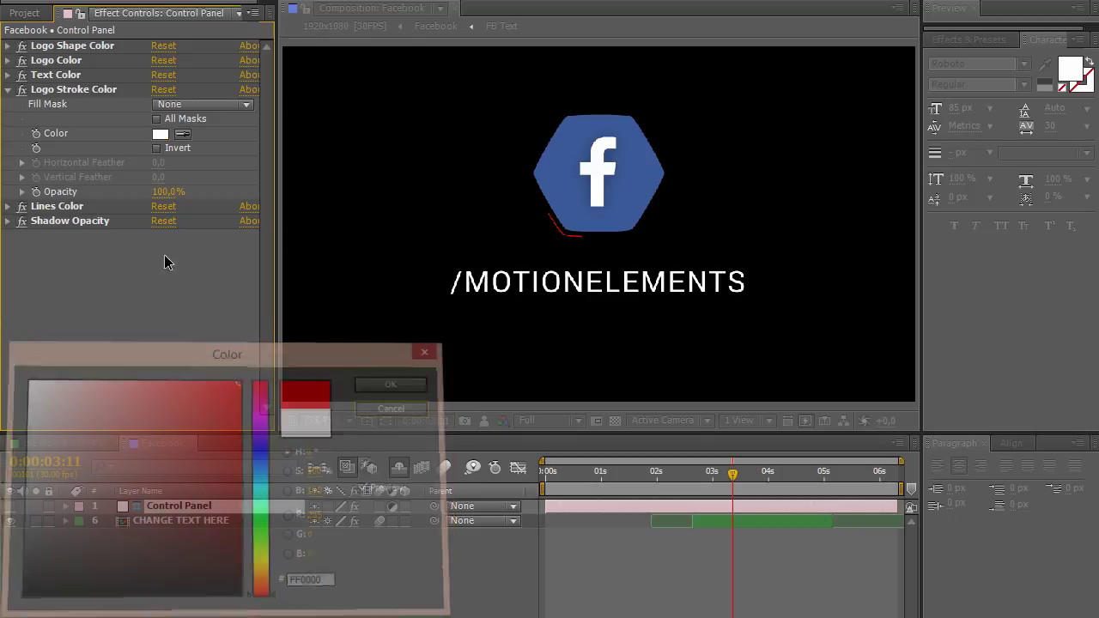
left_click(7, 89)
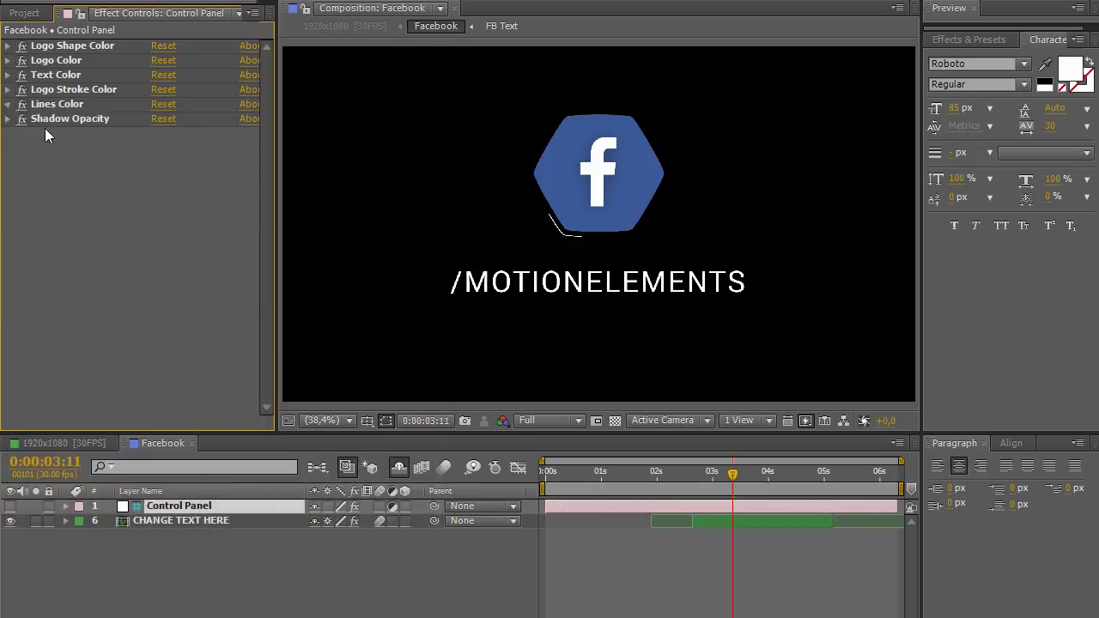
Scrub to the framing lines, try red Lines Color and cancel, then reveal Shadow Opacity
left_click_drag(736, 473, 811, 473)
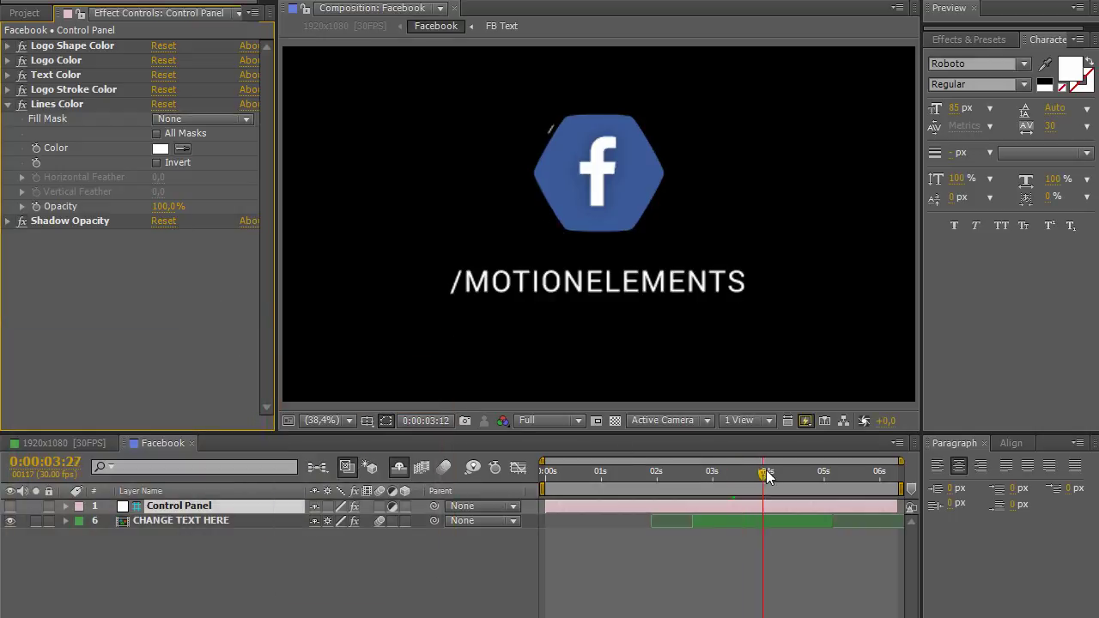
left_click(160, 148)
left_click_drag(228, 461, 214, 378)
left_click(155, 374)
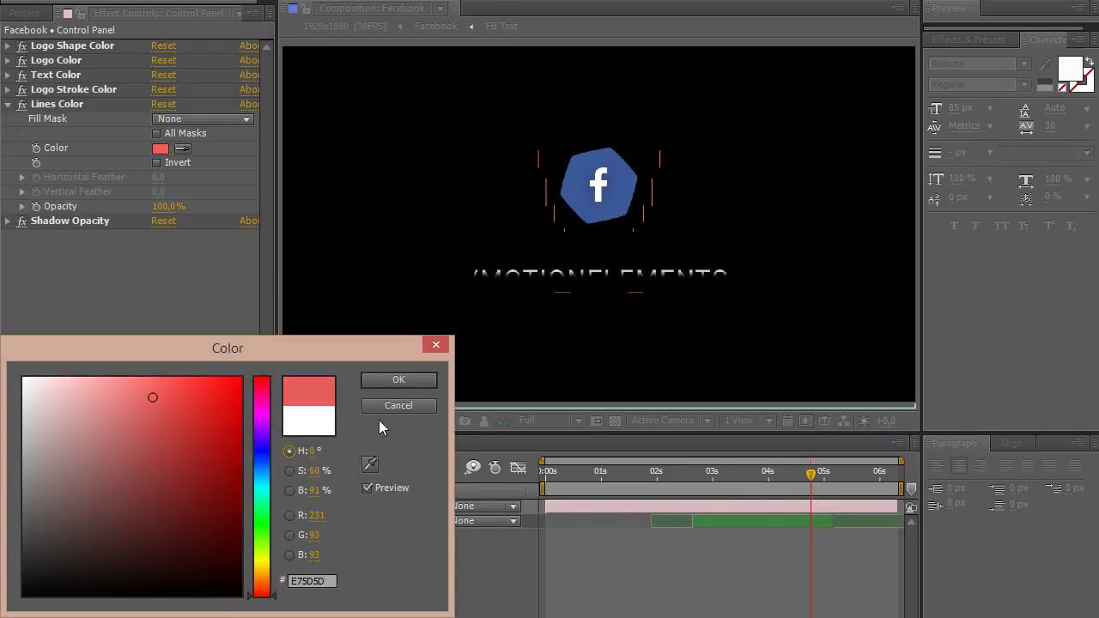
left_click(415, 409)
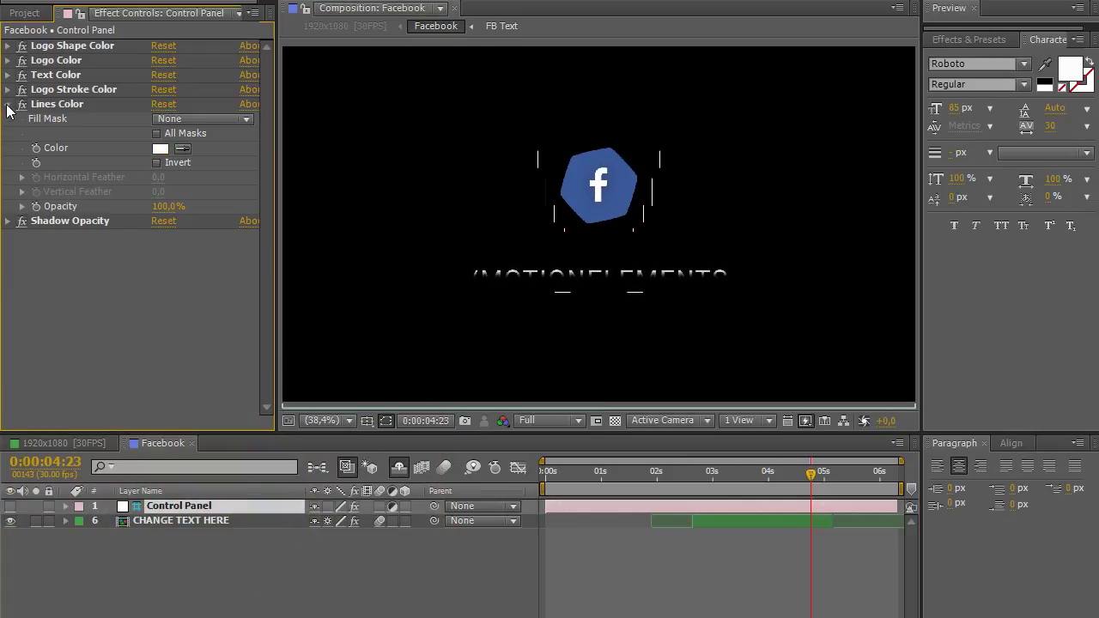
left_click(8, 104)
left_click(8, 118)
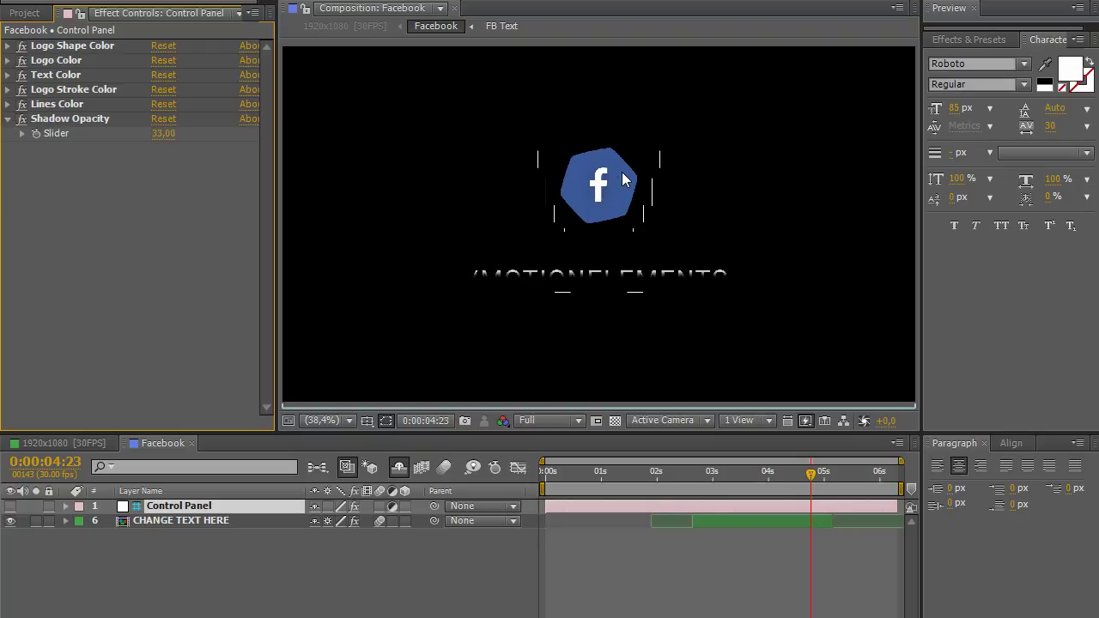
Test a higher Shadow Opacity, restore it to 33, and close the Facebook comp
key("slash")
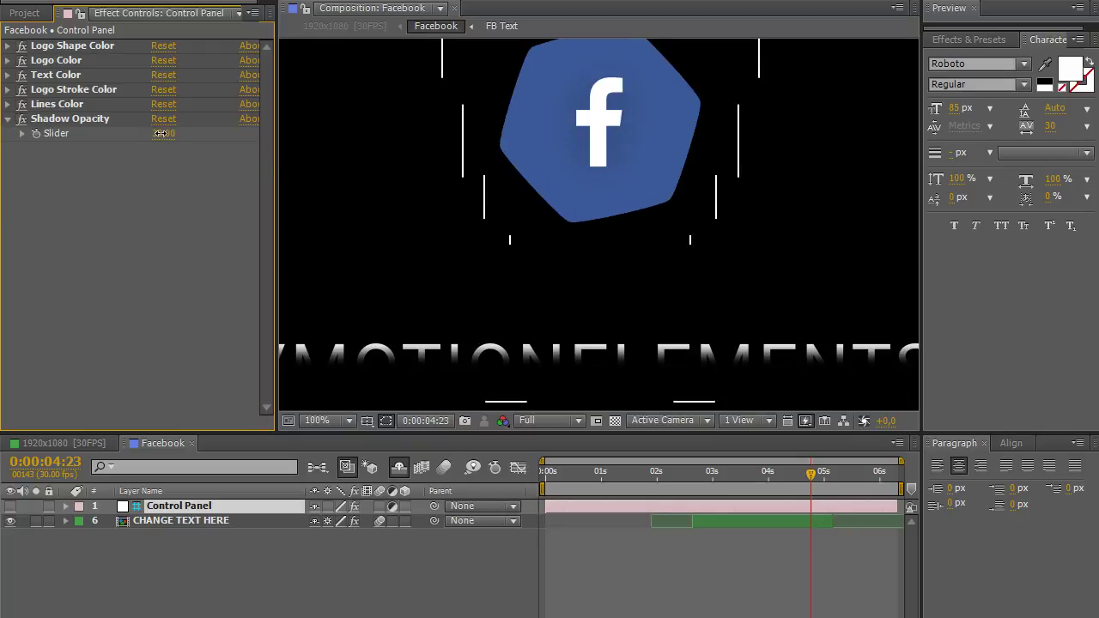
mouse_move(163, 133)
left_mouse_down()
mouse_move(297, 139)
mouse_move(306, 155)
left_mouse_up()
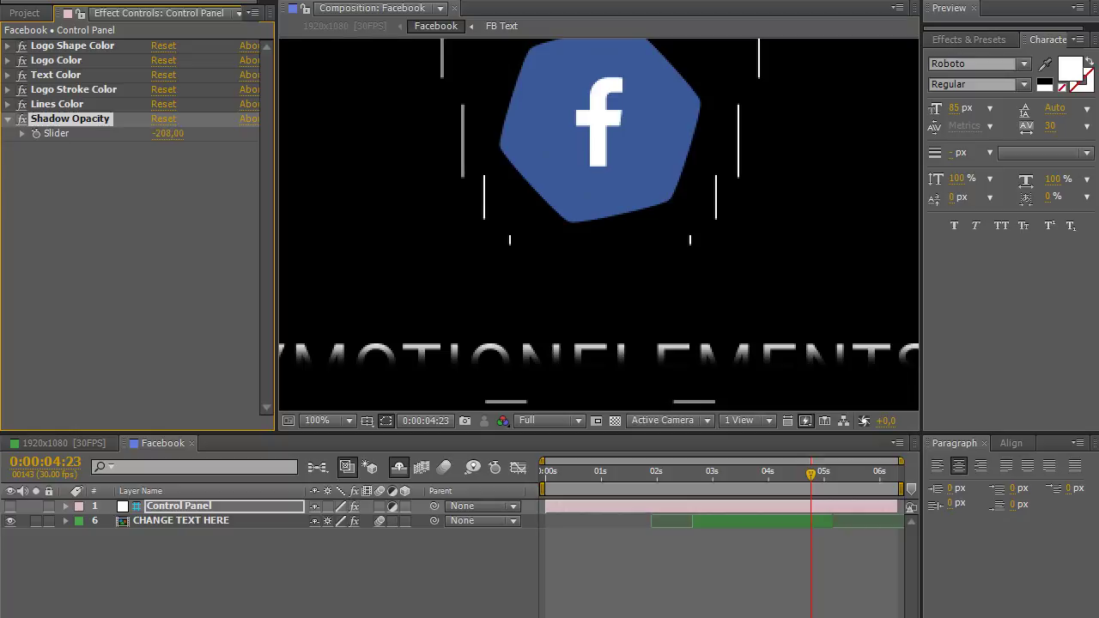
left_click(165, 134)
type("33")
key("Return")
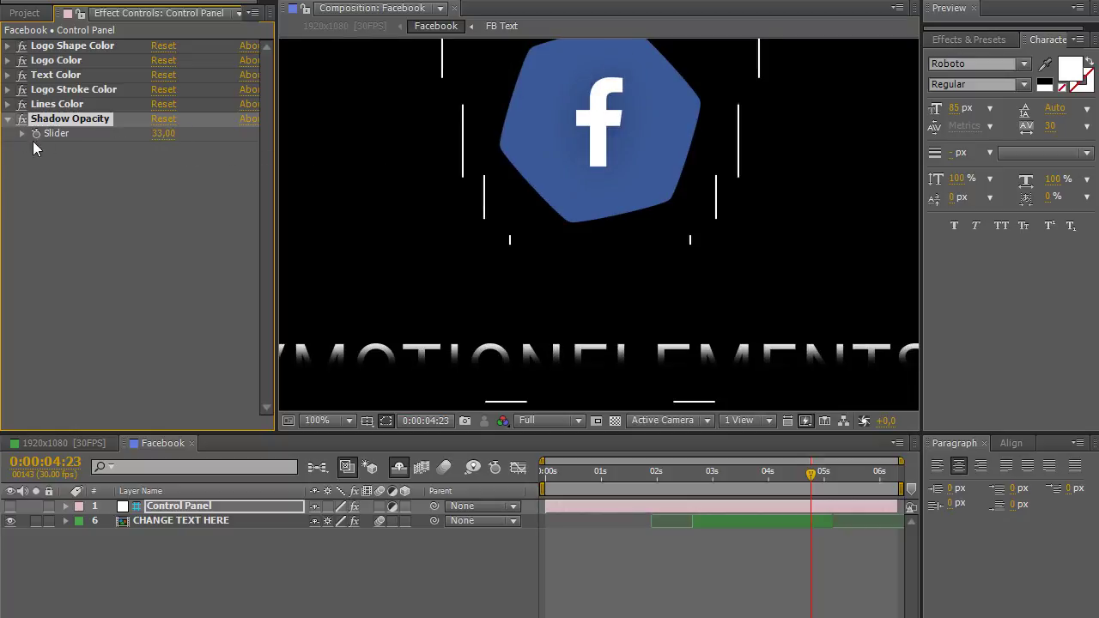
left_click(8, 119)
left_click(118, 226)
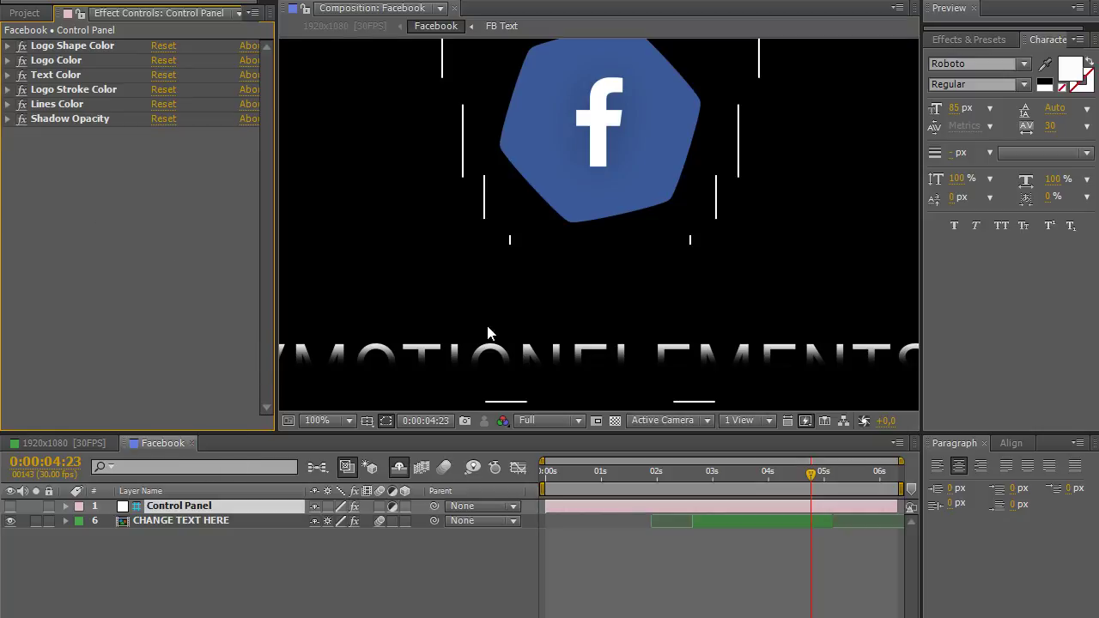
scroll(487, 333, "down", 2)
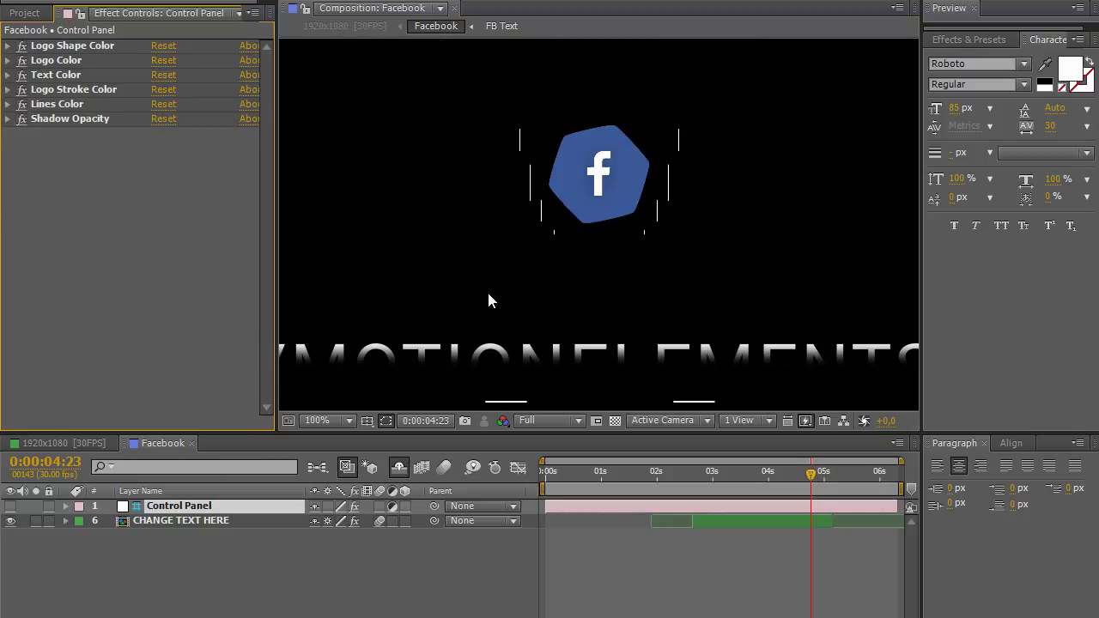
left_click(194, 441)
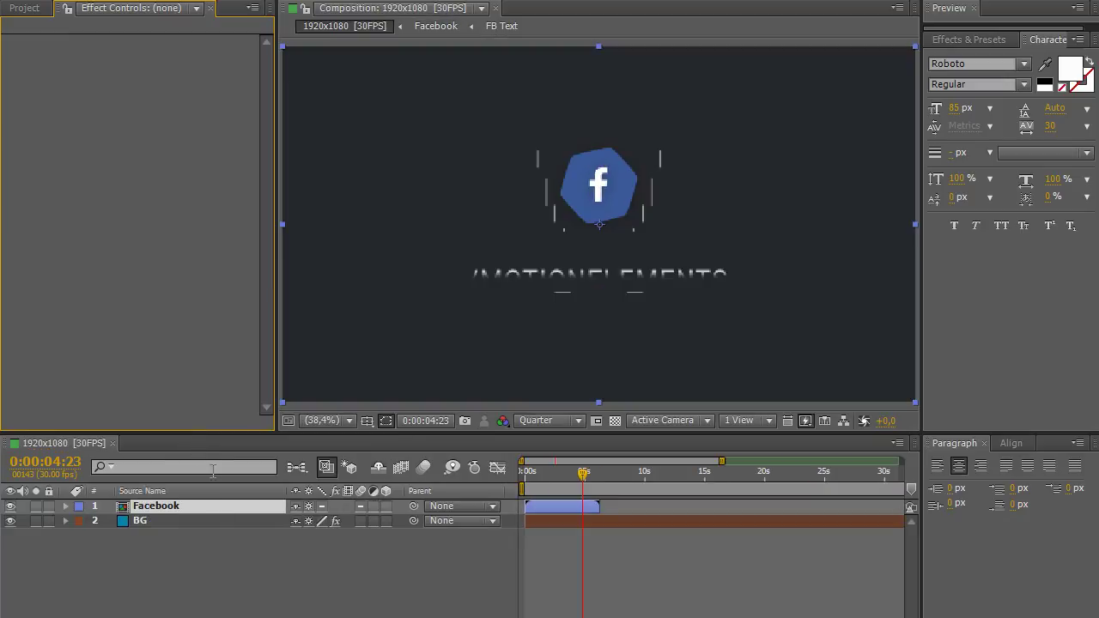
Drag the YouTube comp into the main timeline and slide it to start after Facebook
left_click(24, 8)
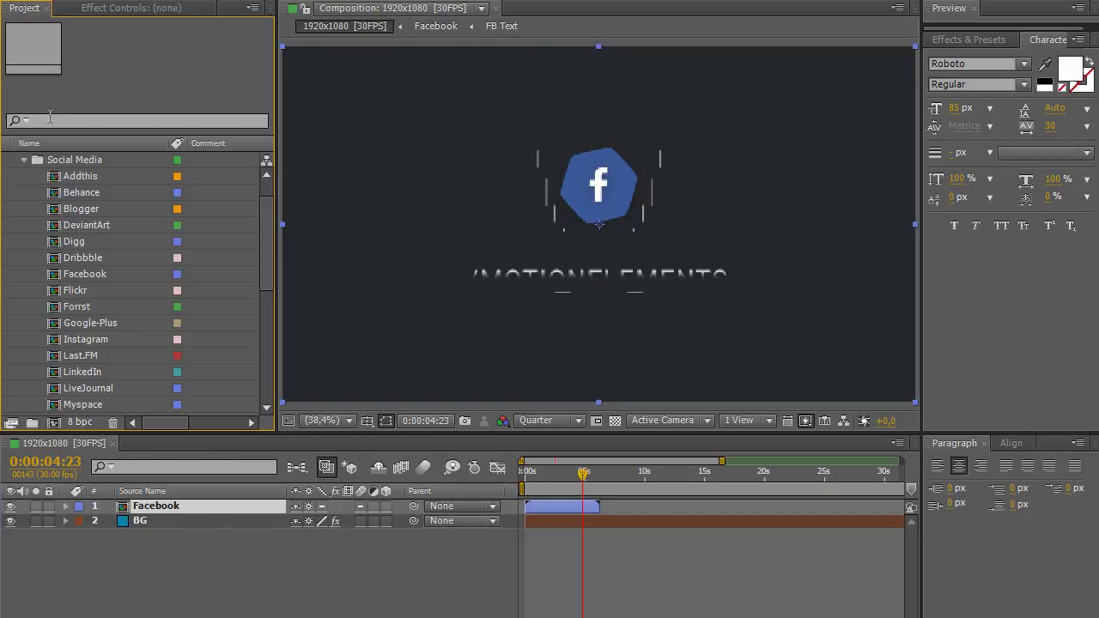
scroll(95, 341, "down", 2)
scroll(95, 341, "down", 2)
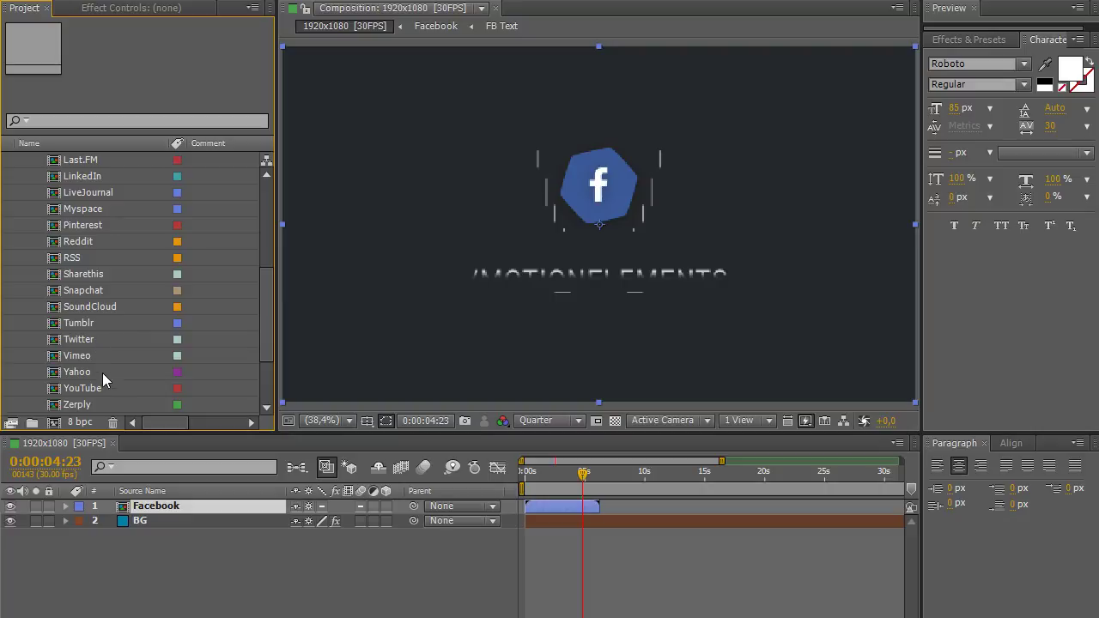
left_click_drag(98, 392, 147, 516)
left_click_drag(587, 521, 618, 524)
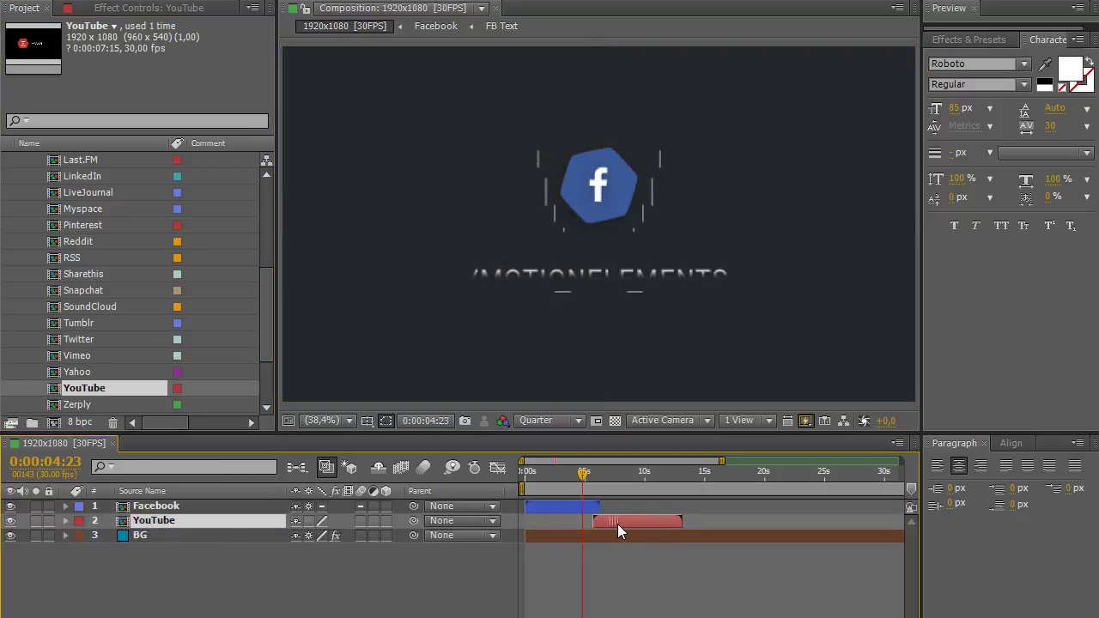
left_click(639, 474)
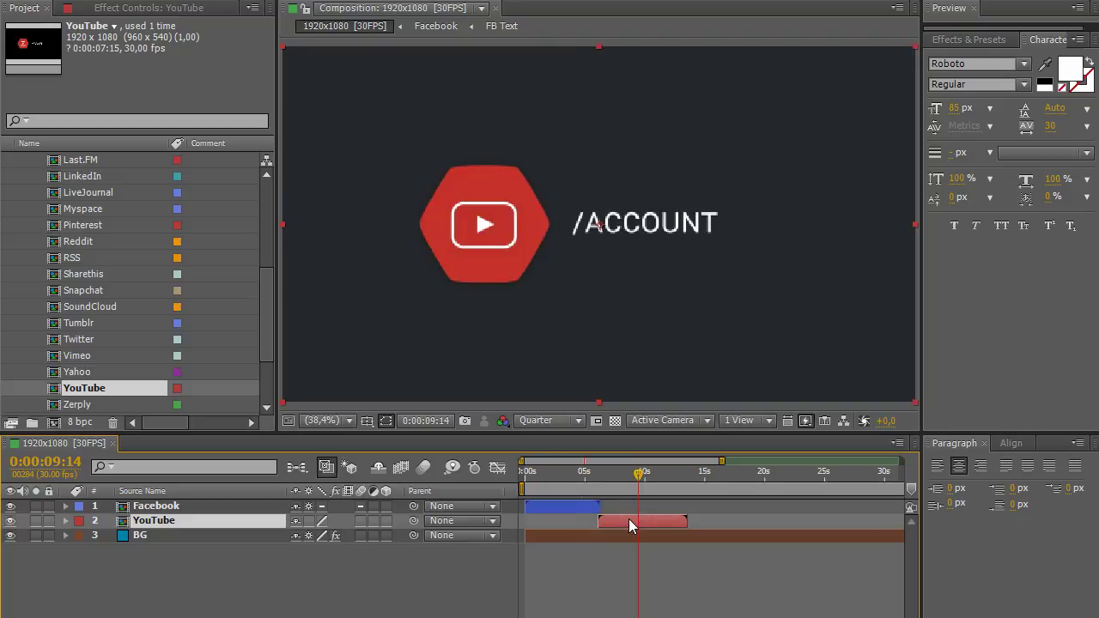
In the YouTube text comp, replace /ACCOUNT with /motionelements and close the text comp
double_click(630, 521)
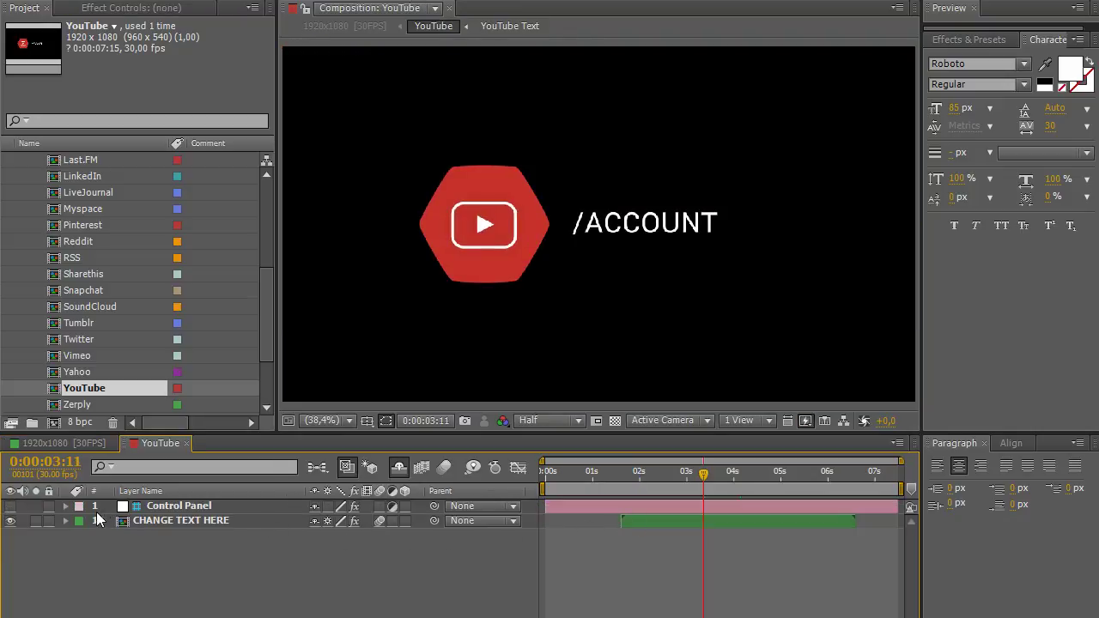
double_click(201, 521)
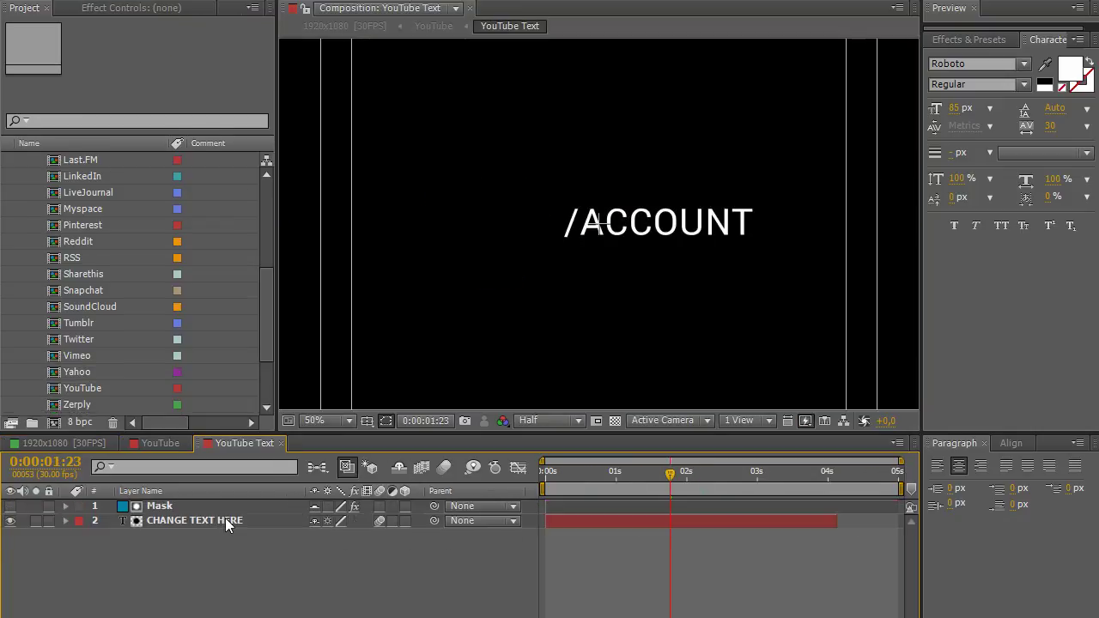
left_click(328, 419)
left_click(348, 457)
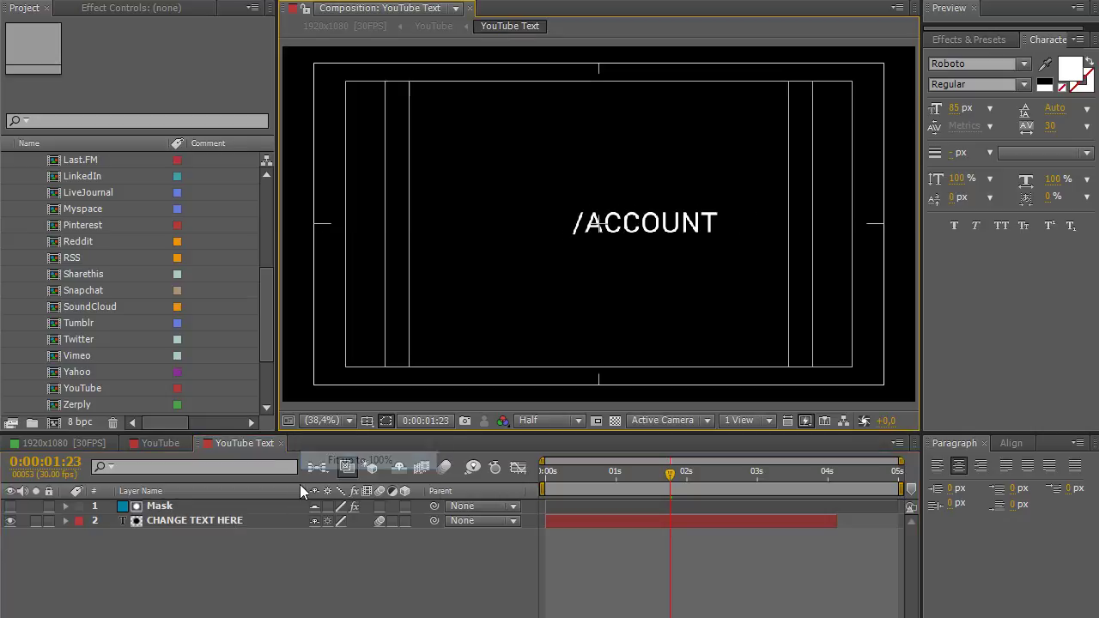
left_click(224, 520)
double_click(231, 521)
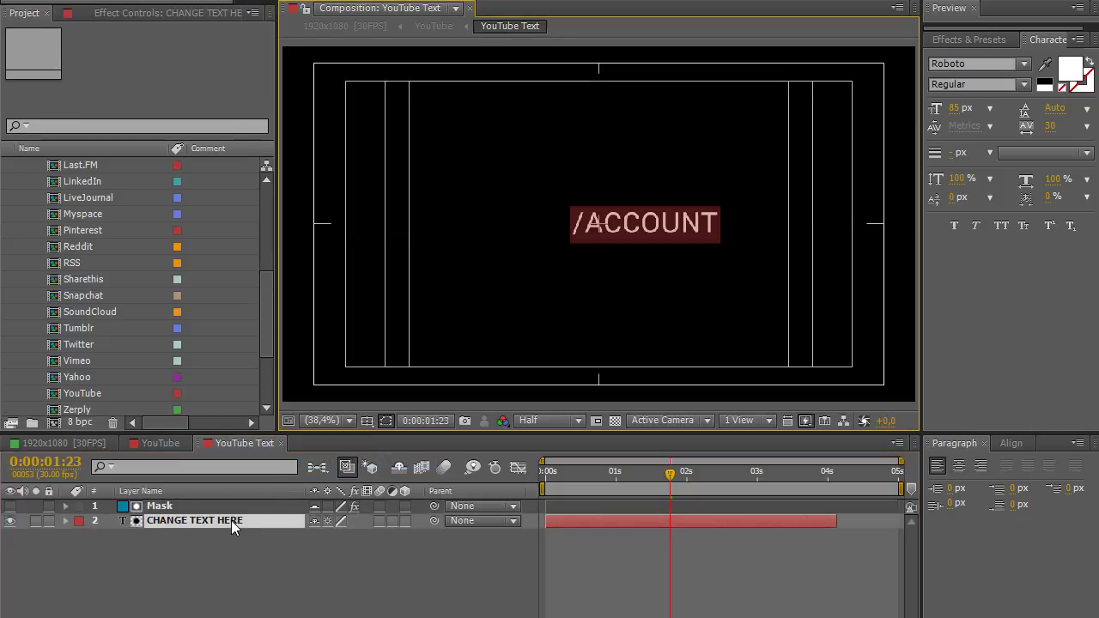
type("/m")
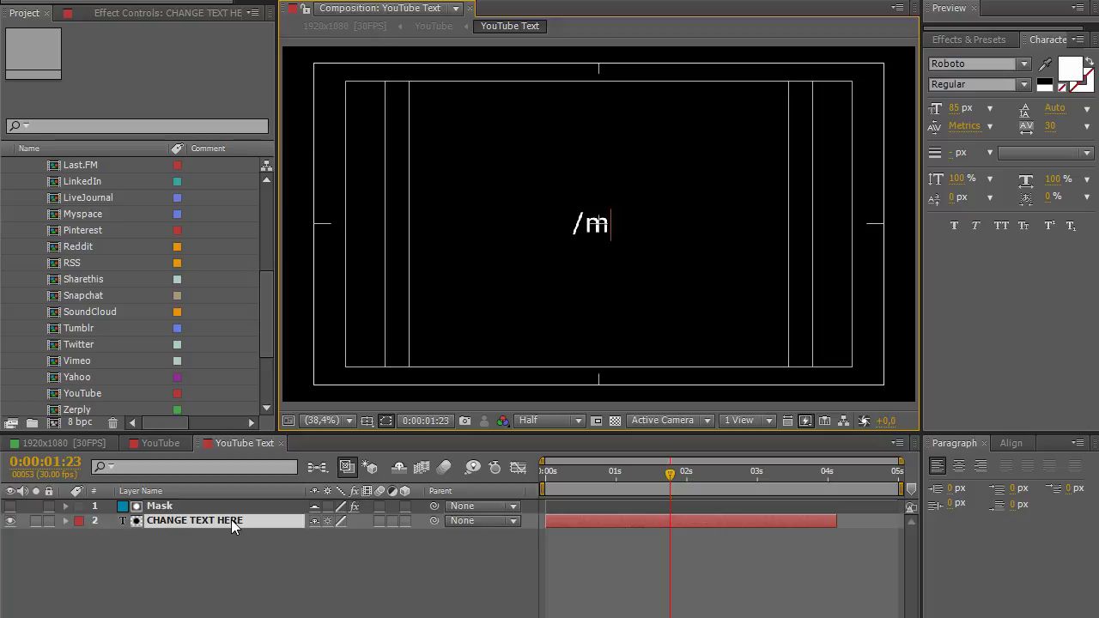
type("otionele")
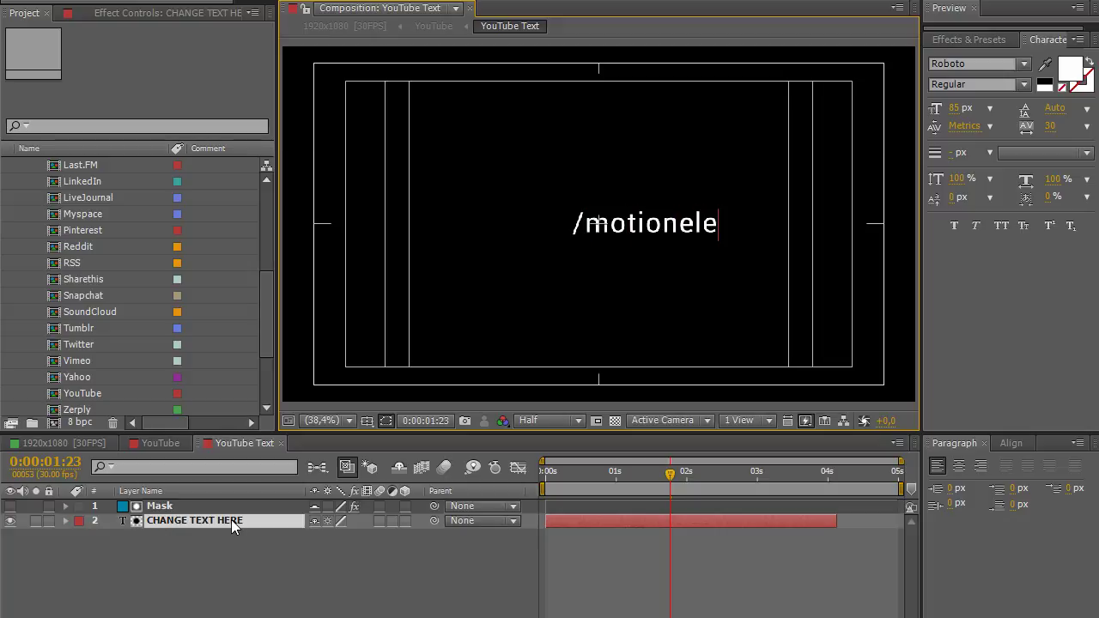
type("ment")
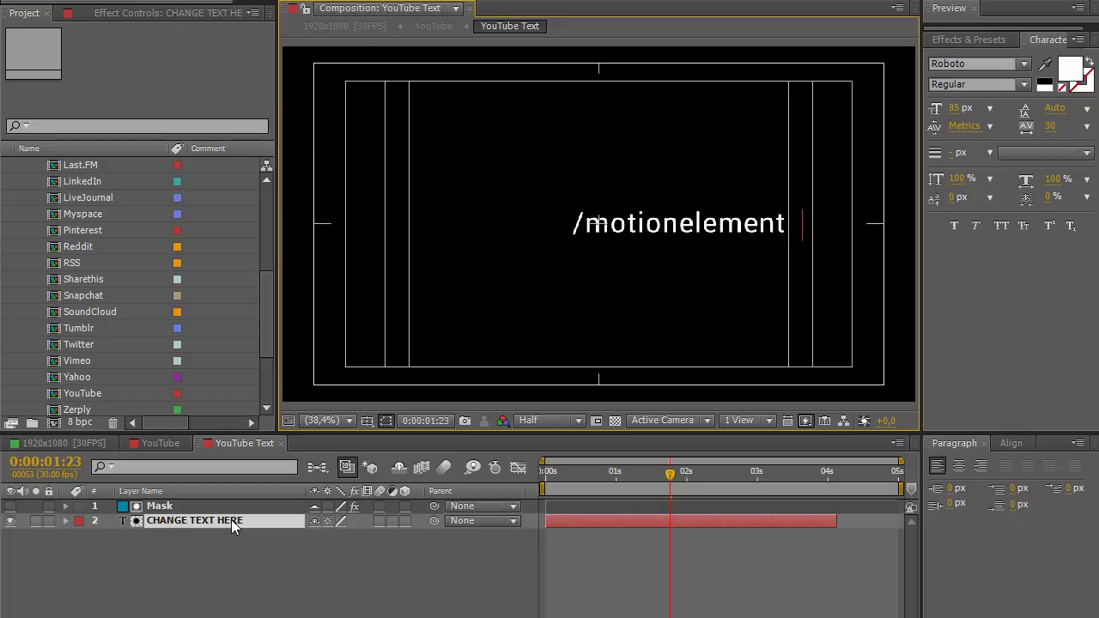
type("s")
key("KP_Enter")
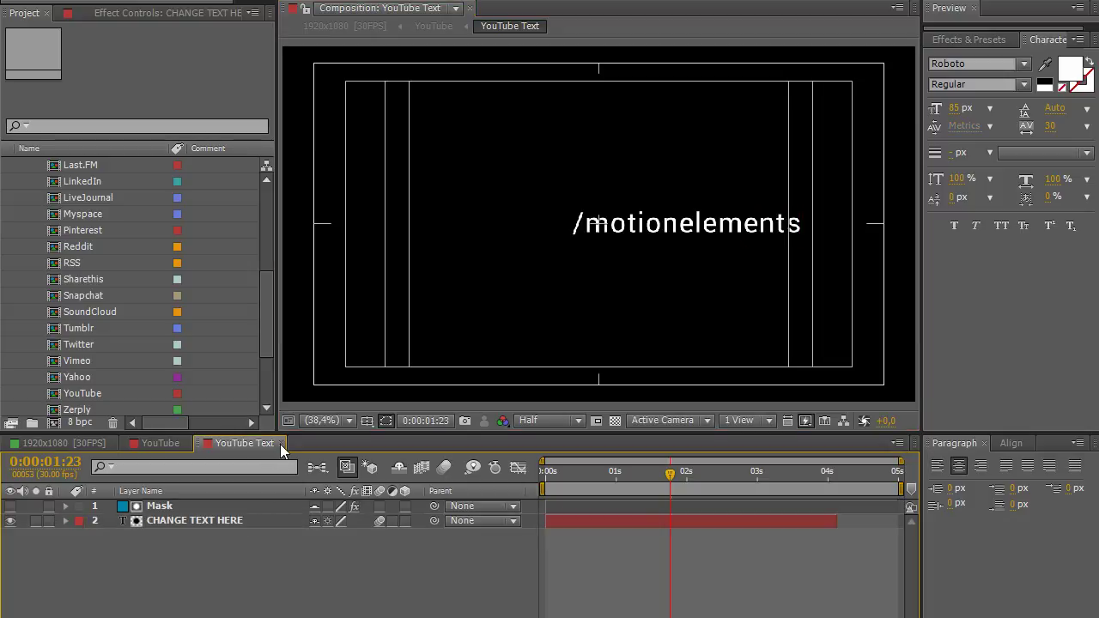
left_click(280, 444)
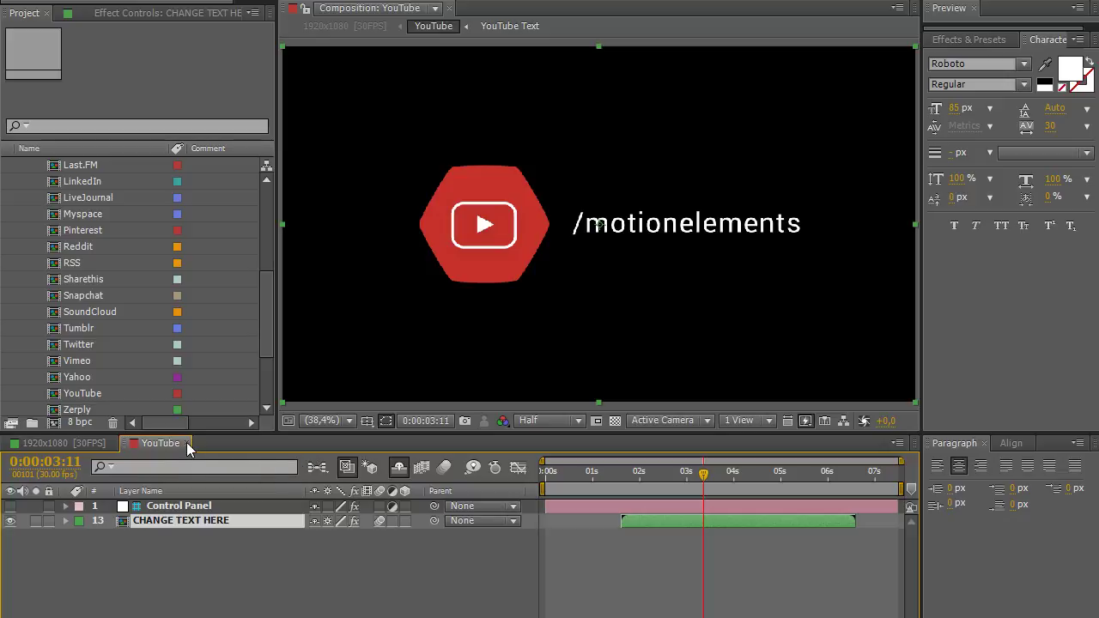
Check the YouTube Control Panel colours, return to the main comp, and preview the YouTube section
left_click(184, 506)
left_click(123, 14)
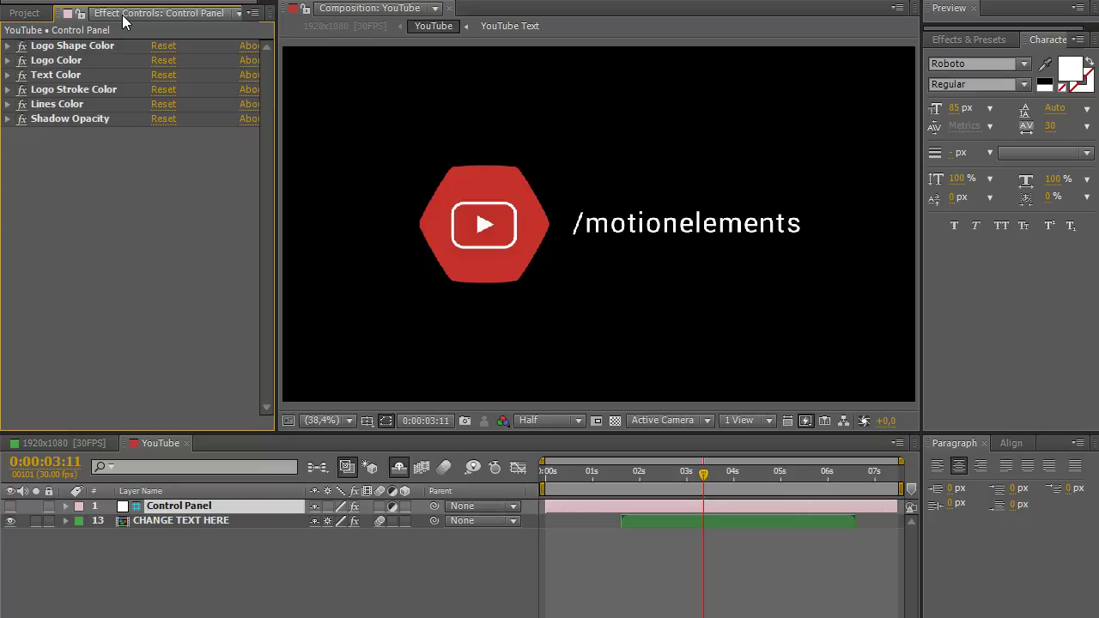
left_click(185, 444)
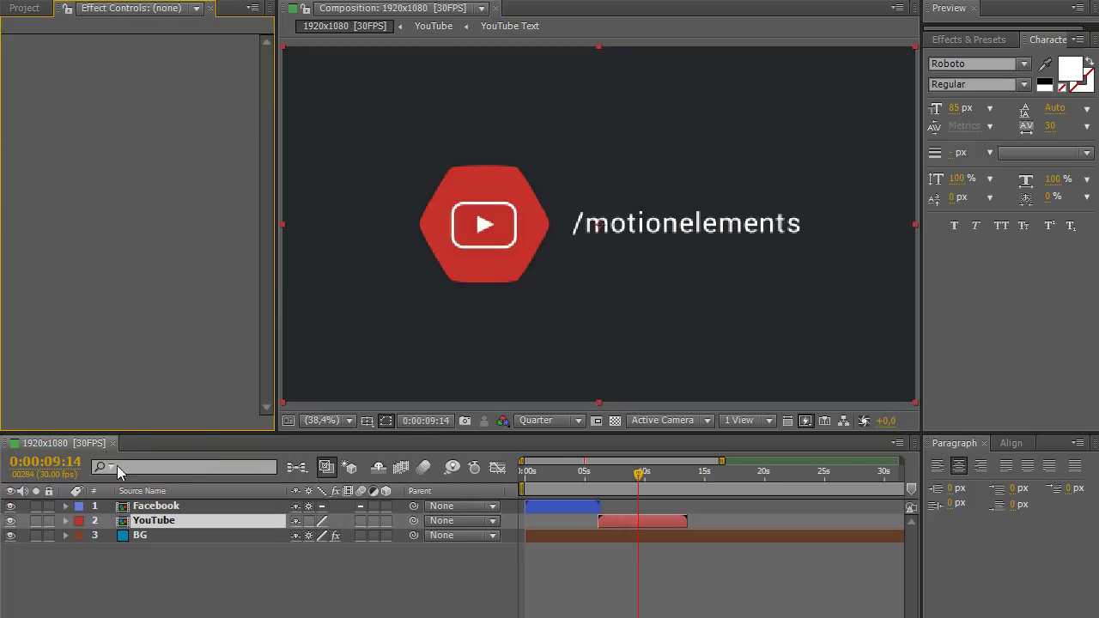
left_click_drag(558, 471, 641, 493)
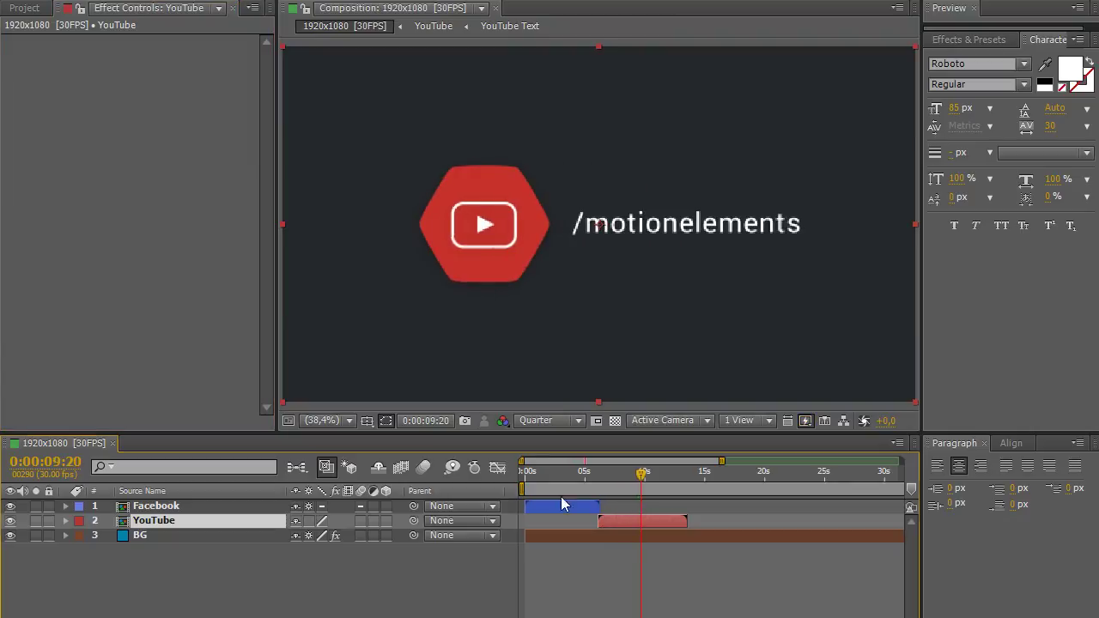
left_click(30, 10)
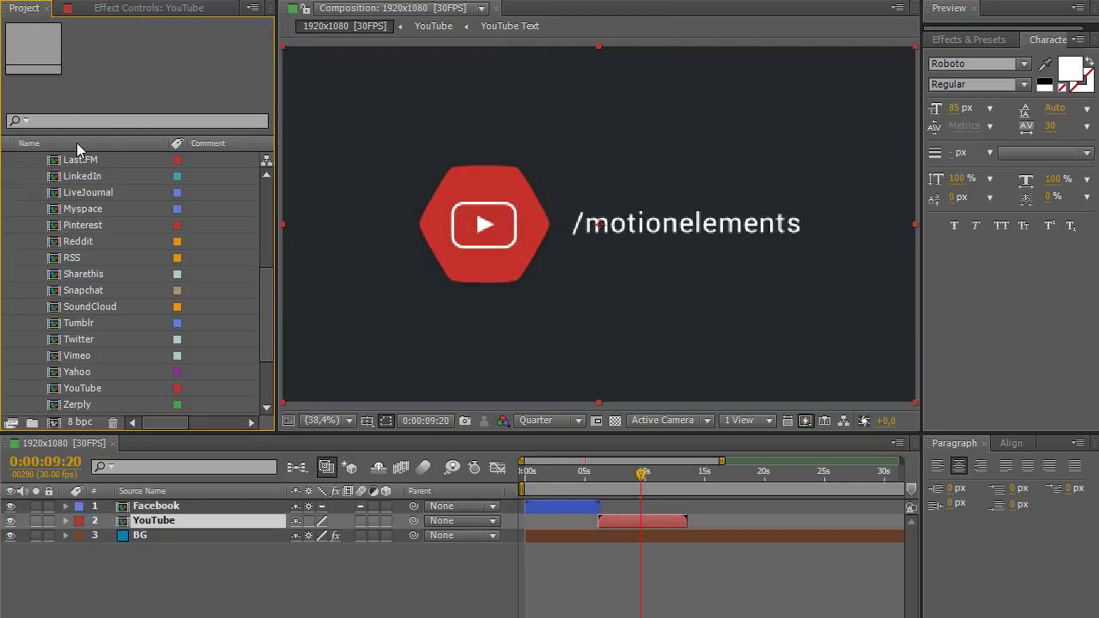
Drag the Mail comp from the Contacts folder into the timeline and slide it after YouTube
left_click_drag(262, 283, 266, 187)
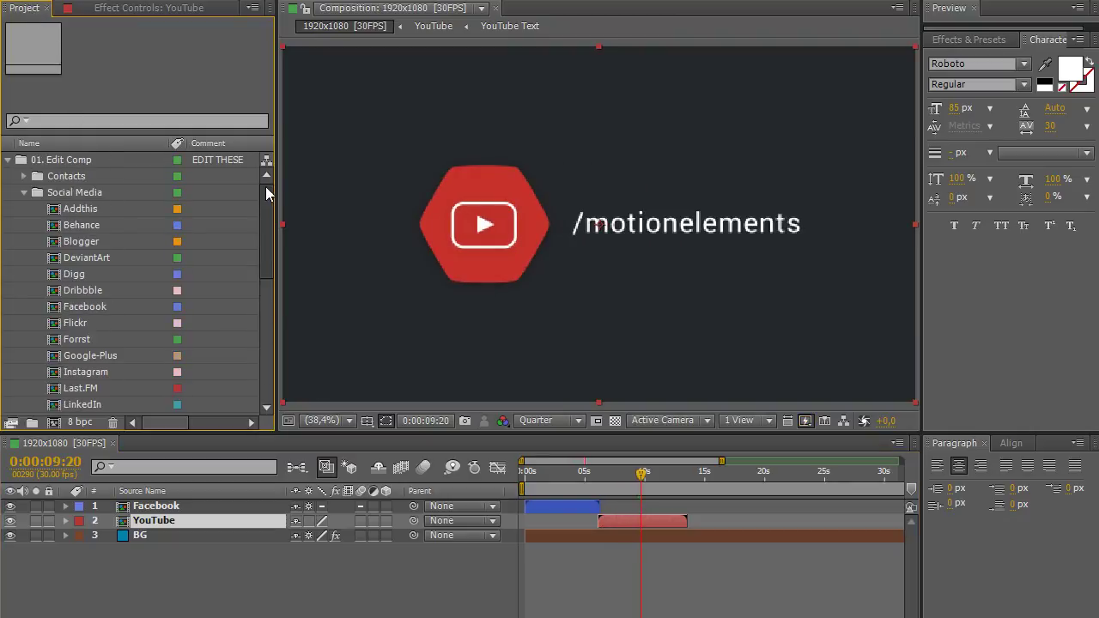
left_click(24, 192)
left_click(23, 176)
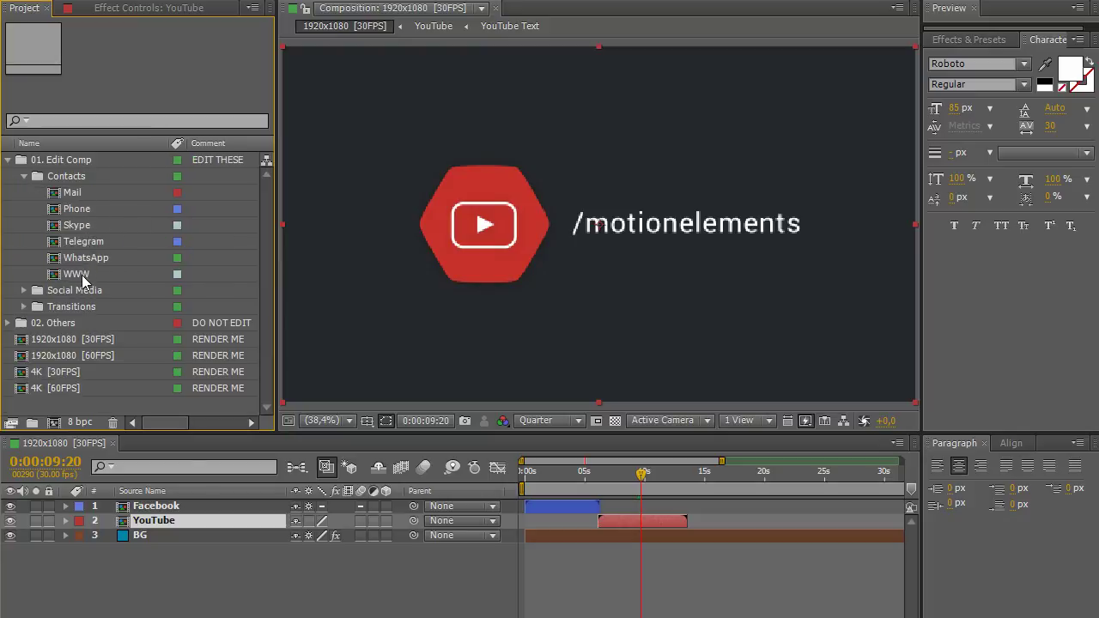
left_click(82, 193)
left_click(86, 242, "ctrl")
left_click_drag(73, 193, 167, 528)
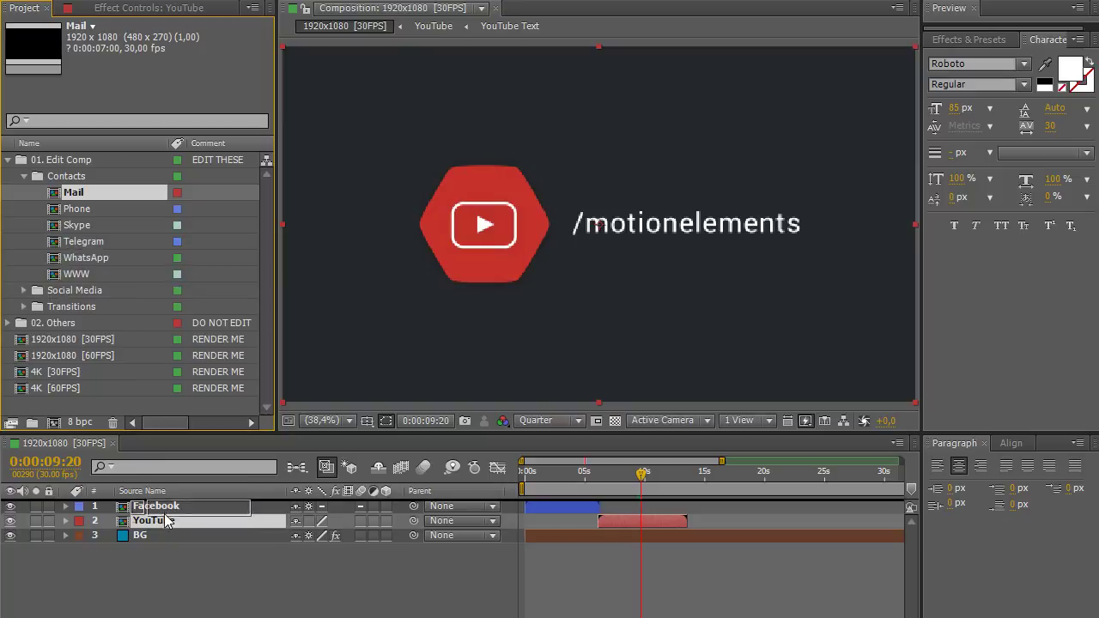
left_click_drag(585, 539, 688, 545)
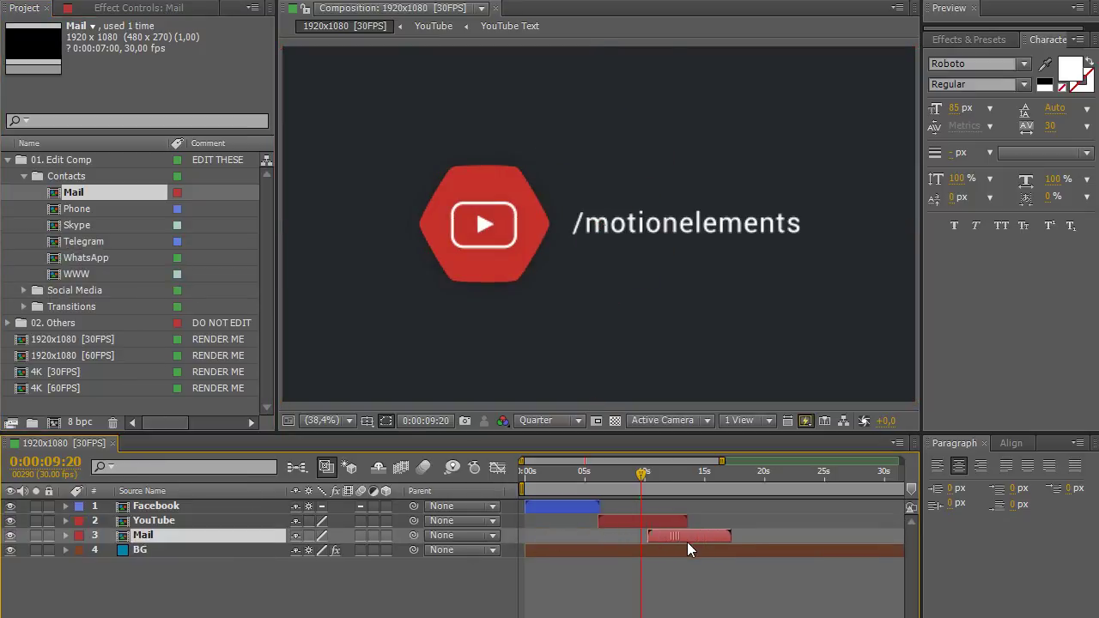
left_click(730, 472)
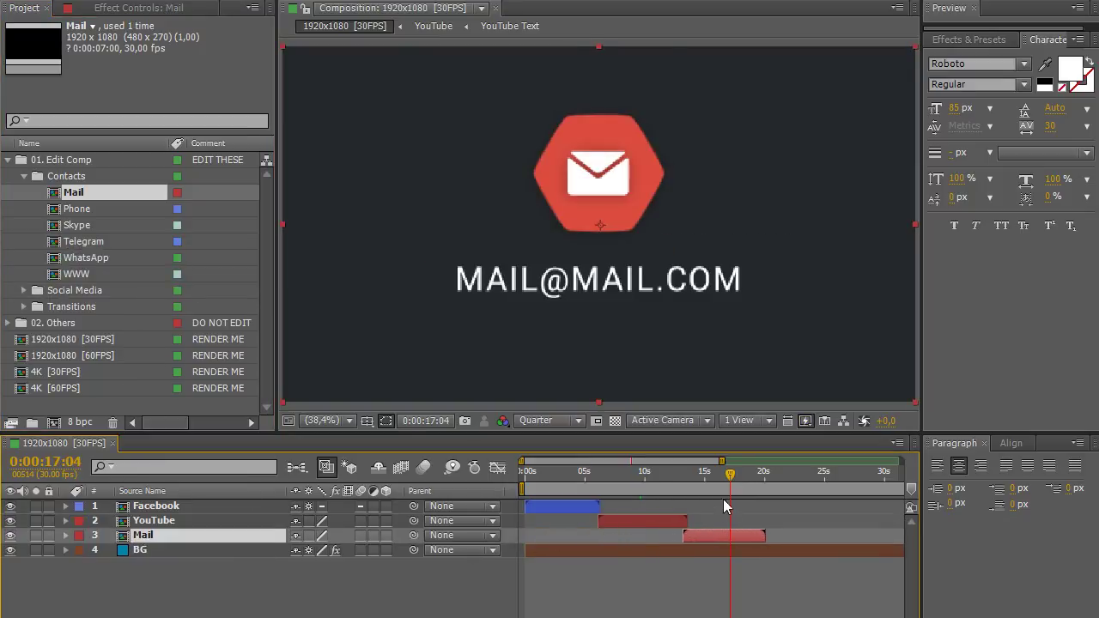
In the Mail Text comp, replace the e-mail's name part before @ with a new name, then close it
double_click(718, 535)
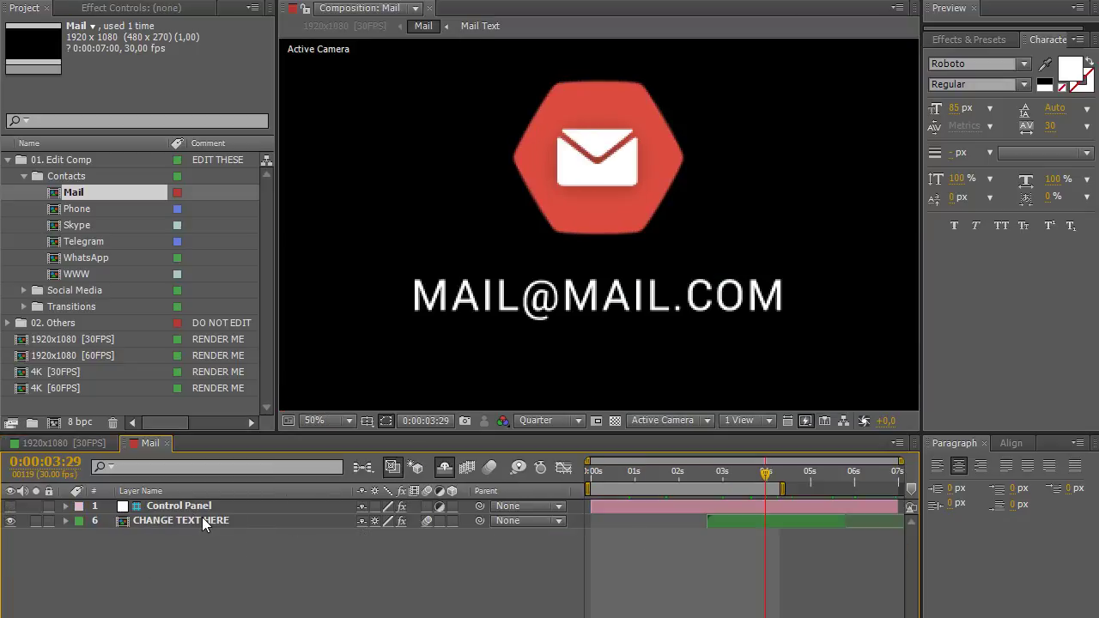
double_click(202, 517)
double_click(216, 509)
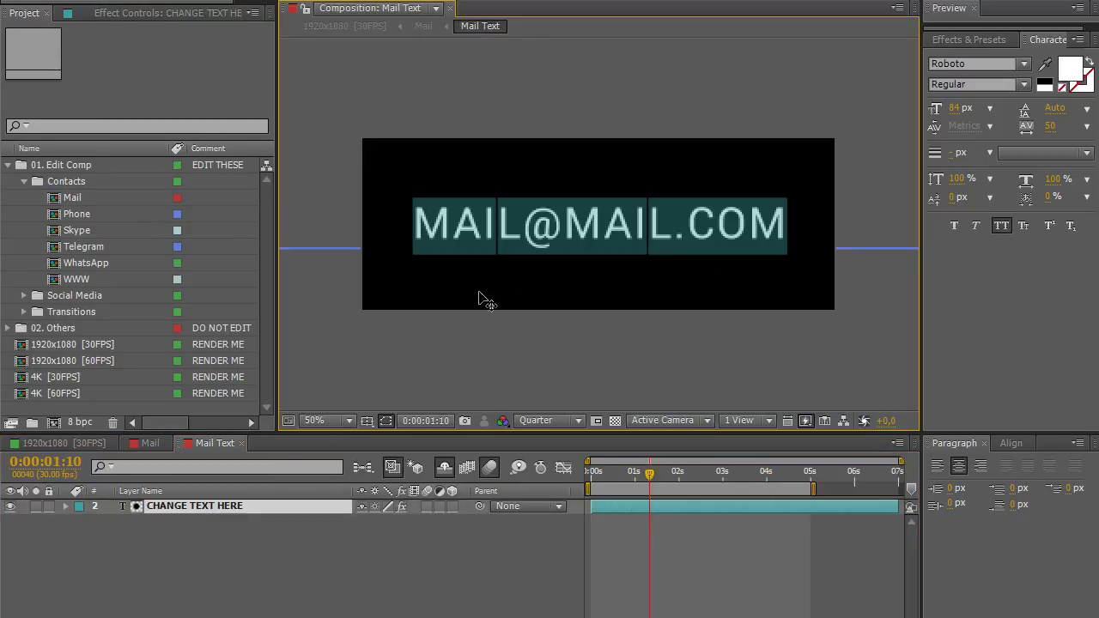
left_click_drag(524, 225, 435, 225)
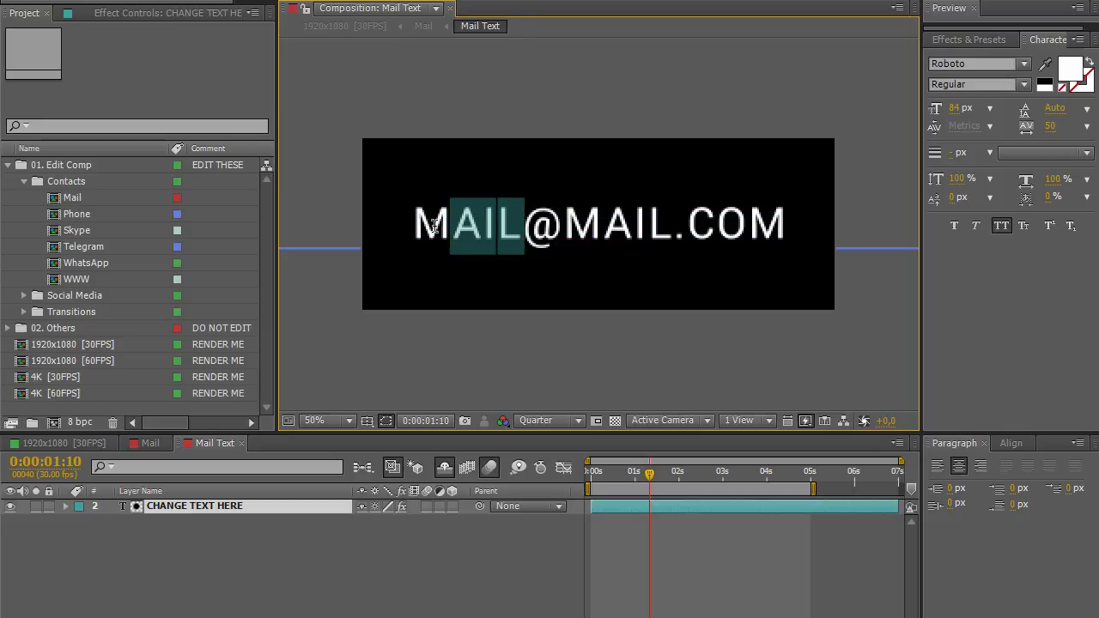
type("Y")
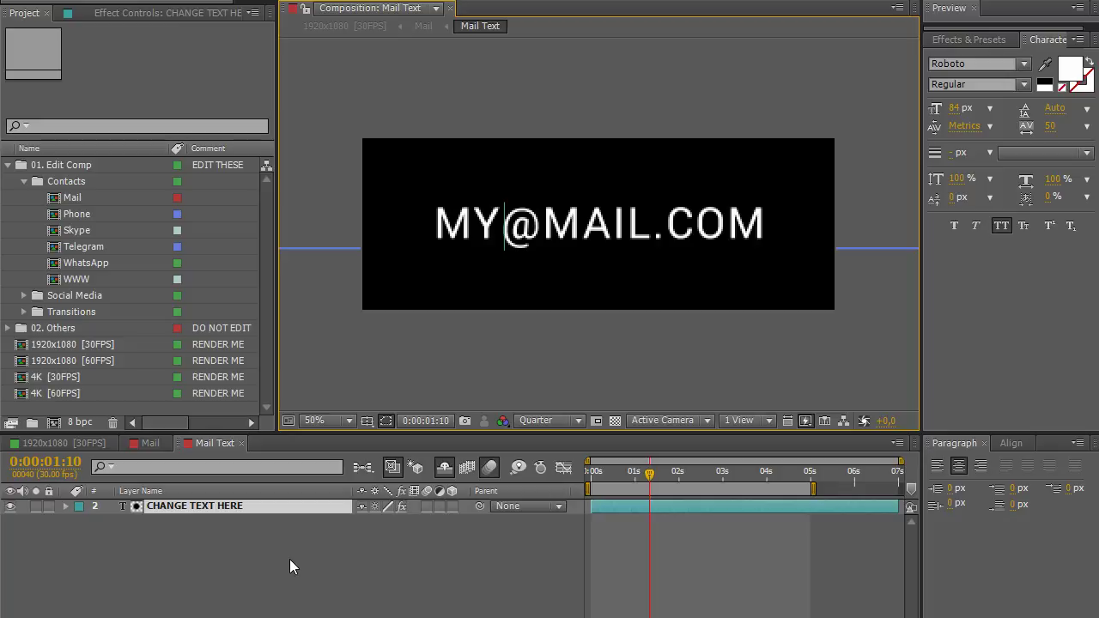
left_click(289, 559)
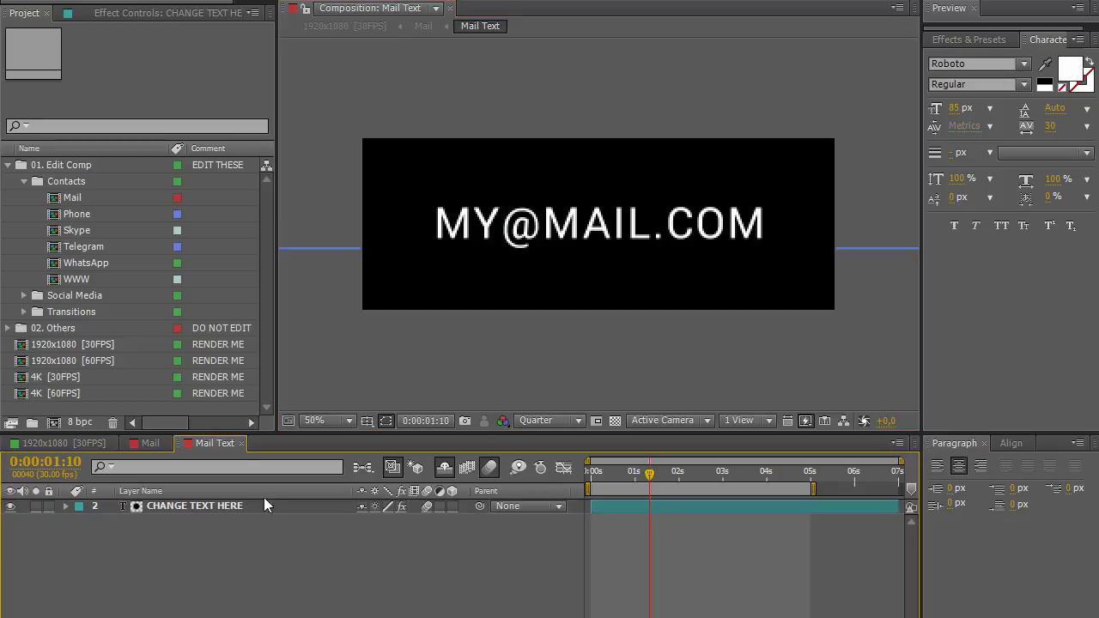
left_click(243, 444)
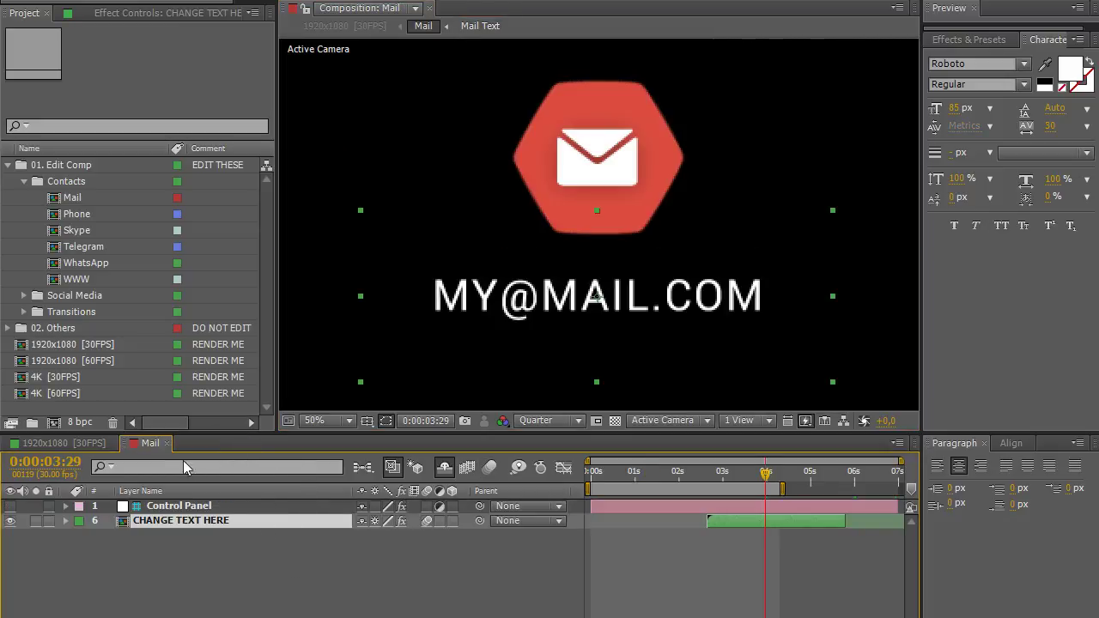
Set the Mail Logo Shape Color to orange ED642E and close the Mail comp
left_click(179, 507)
left_click(163, 13)
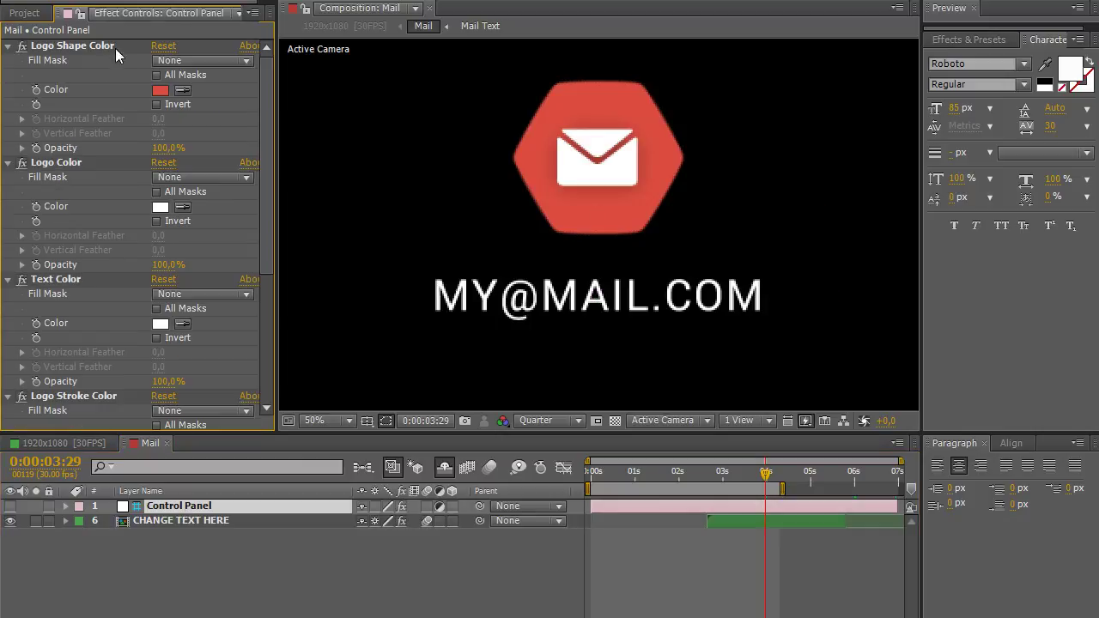
left_click(160, 90)
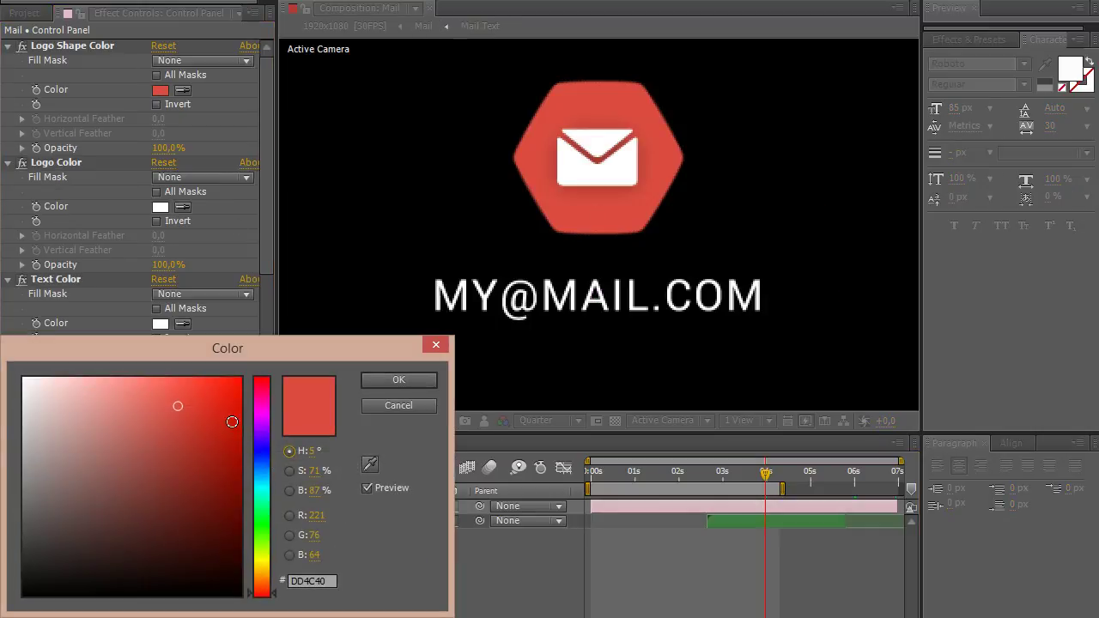
left_click(197, 393)
left_click_drag(276, 601, 276, 588)
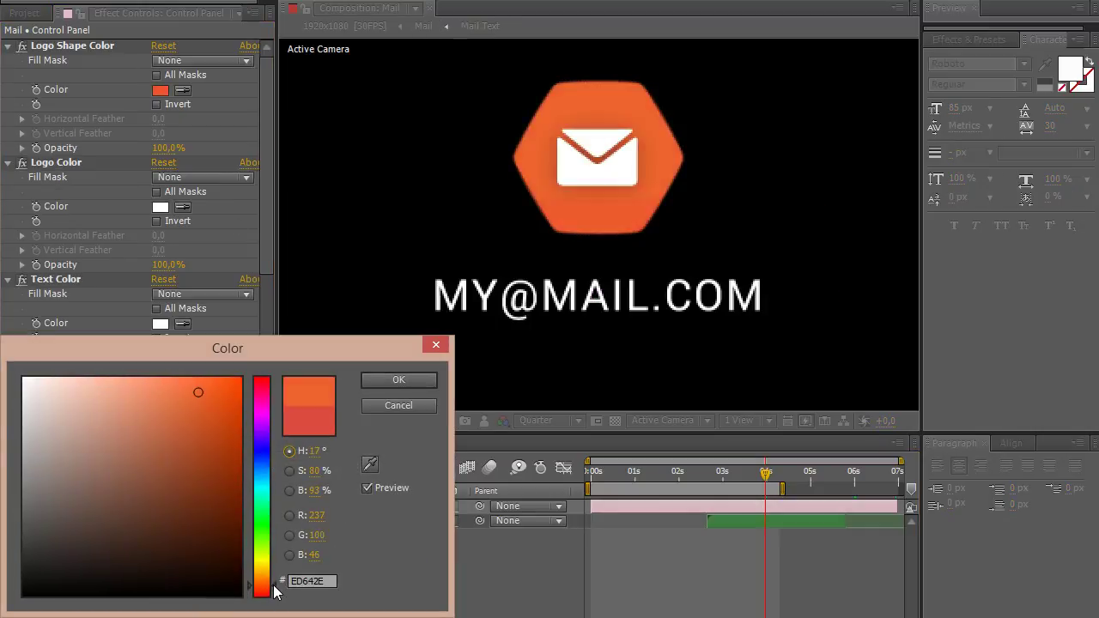
left_click(399, 379)
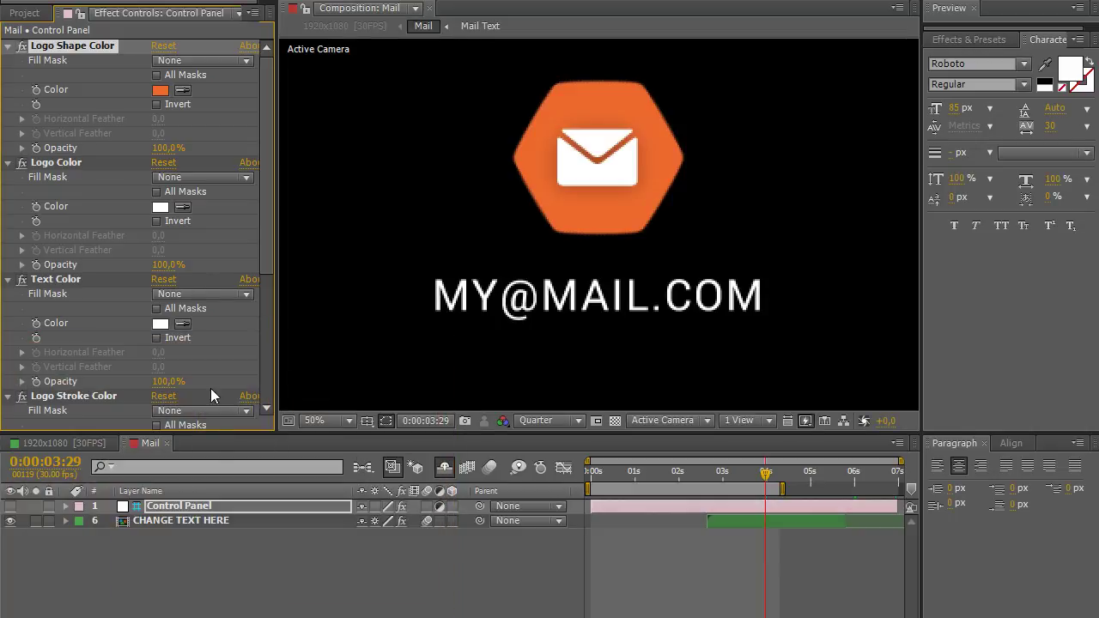
left_click(168, 444)
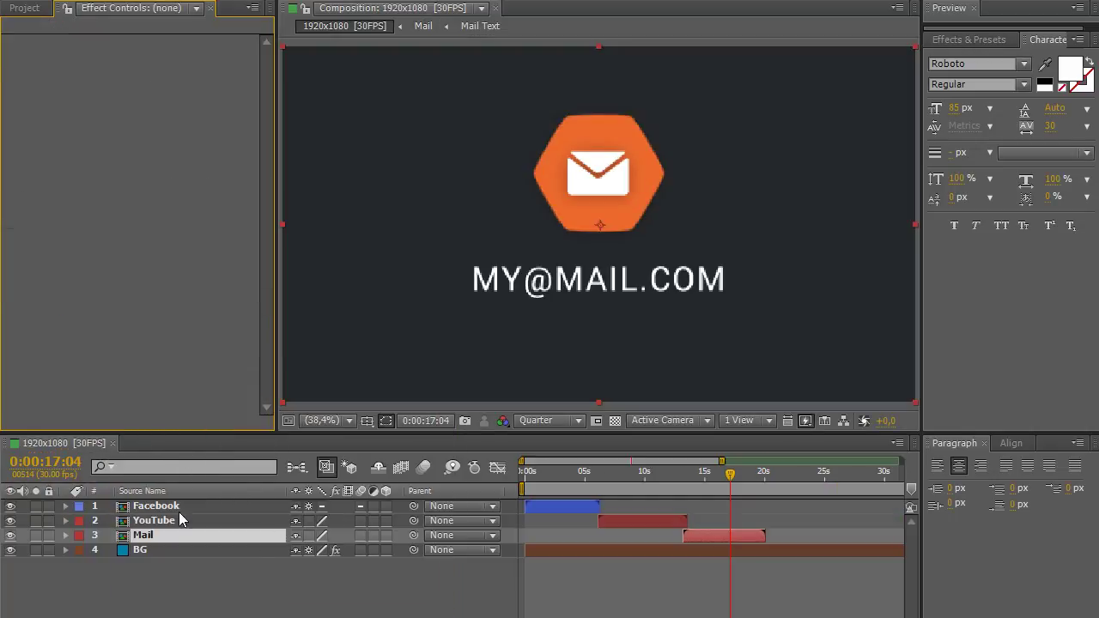
Preview the sequence up to the YouTube title and expand the Edit Comp > Transitions folder
mouse_move(529, 477)
left_mouse_down()
mouse_move(628, 495)
mouse_move(732, 534)
left_mouse_up()
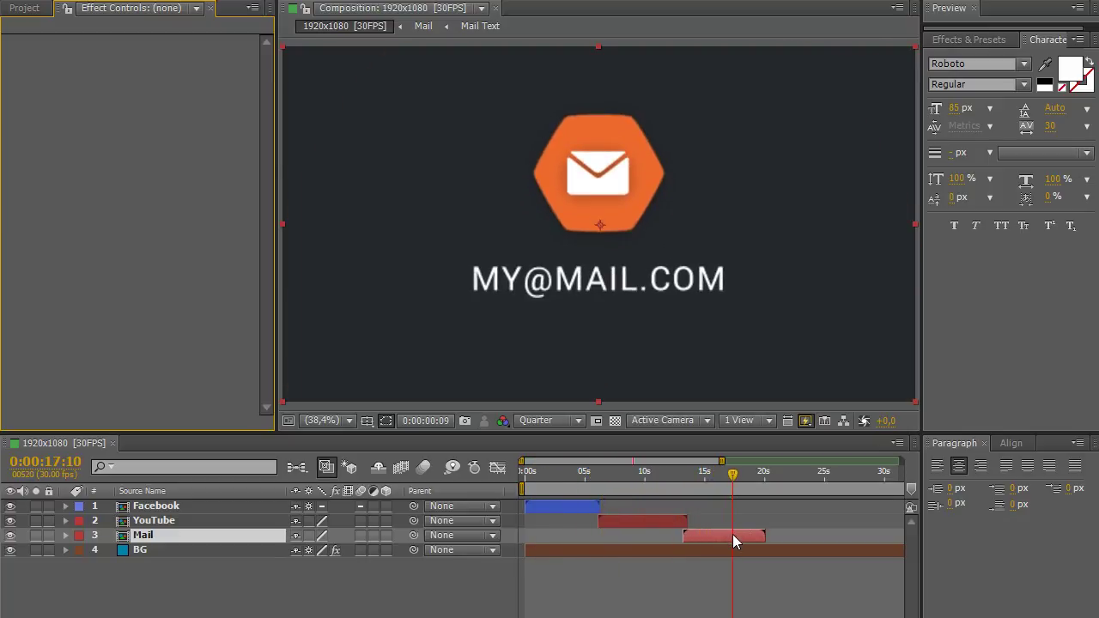
left_click(26, 8)
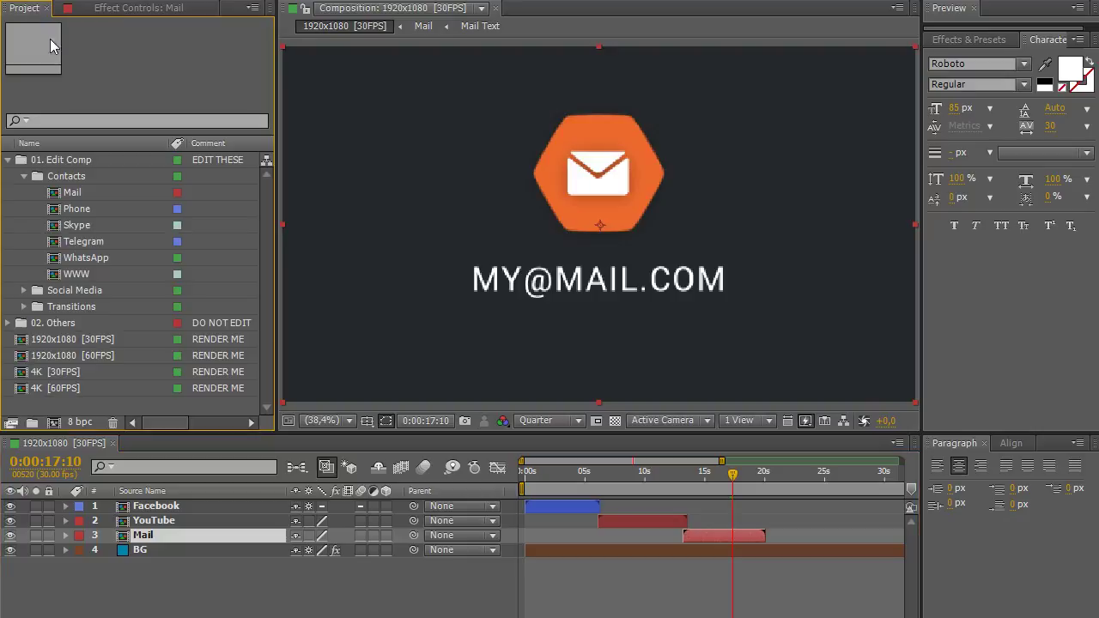
left_click(8, 160)
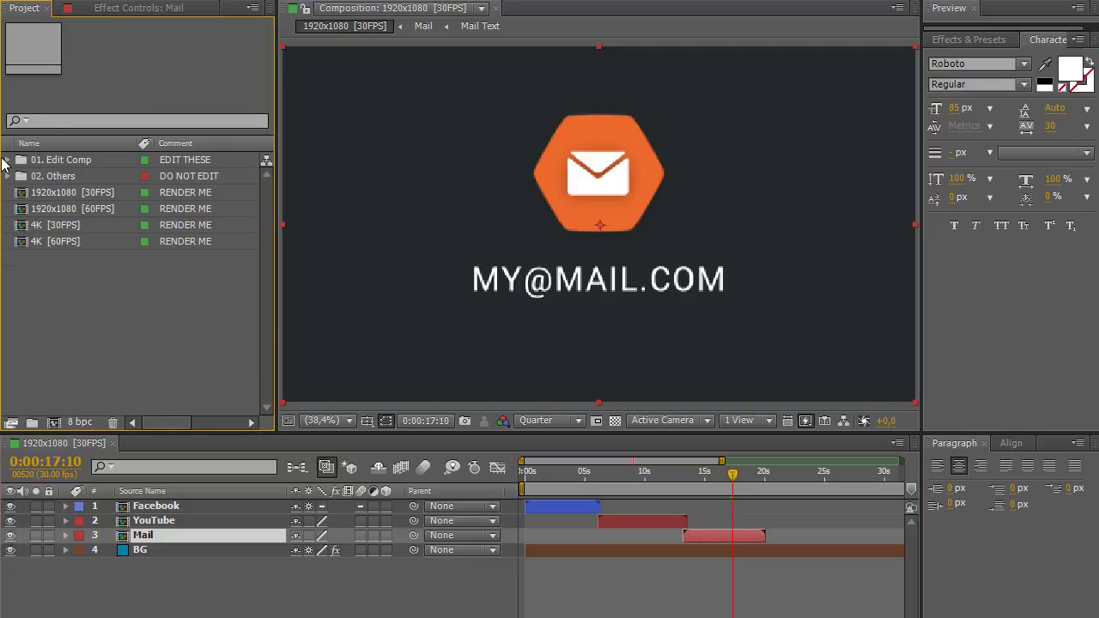
left_click(8, 160)
left_click(25, 175)
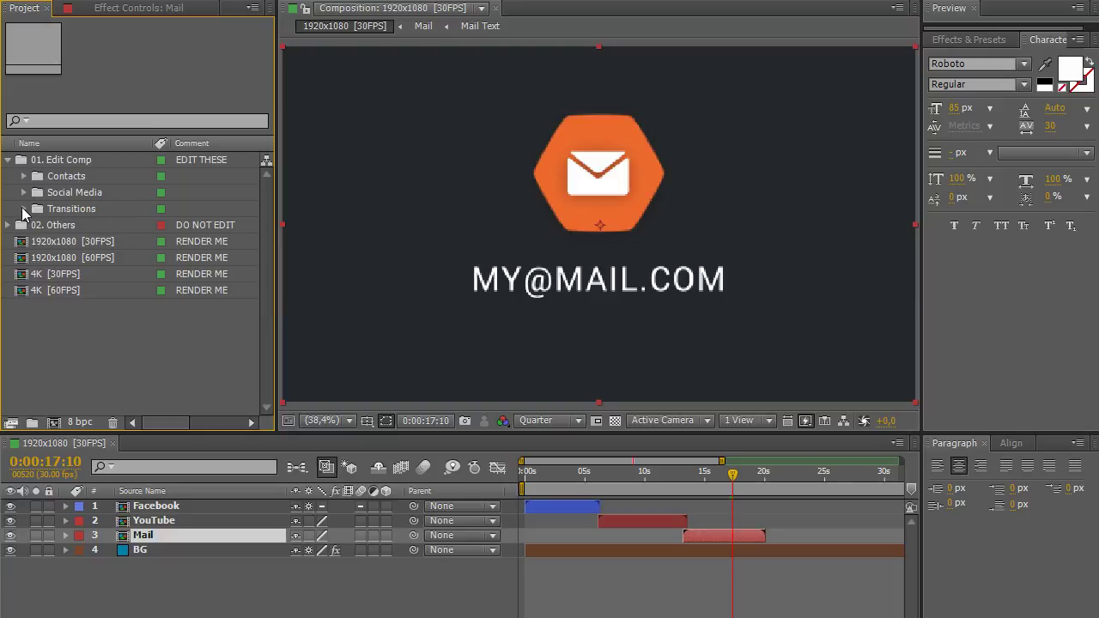
left_click(24, 208)
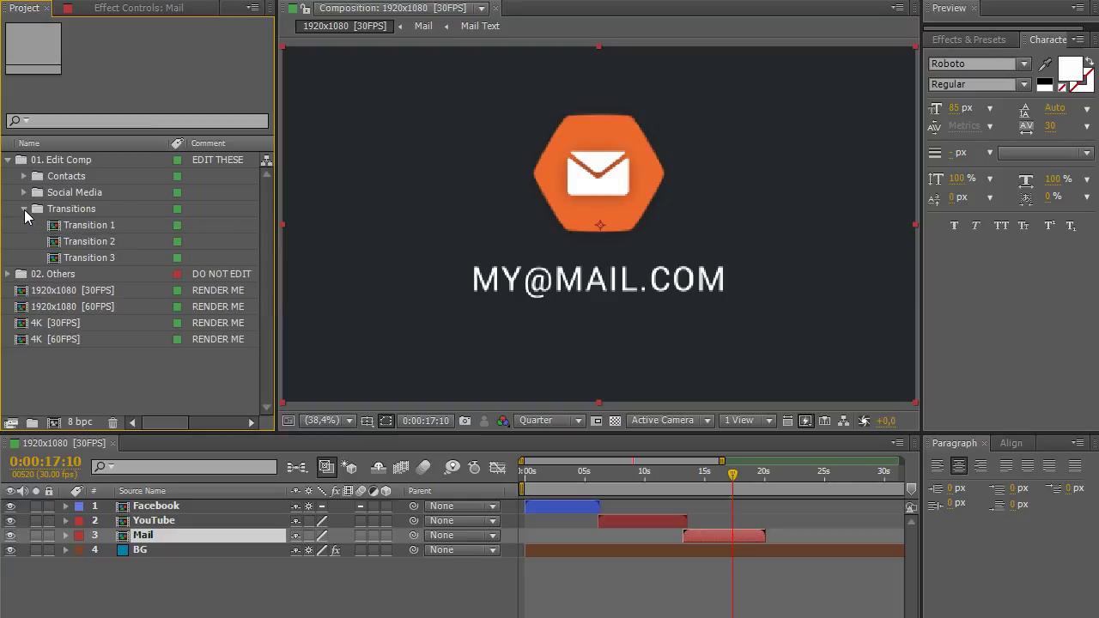
Place Transition 2 near 5 s and Transition 3 near 15 s in the timeline
left_click(93, 228)
key("Return")
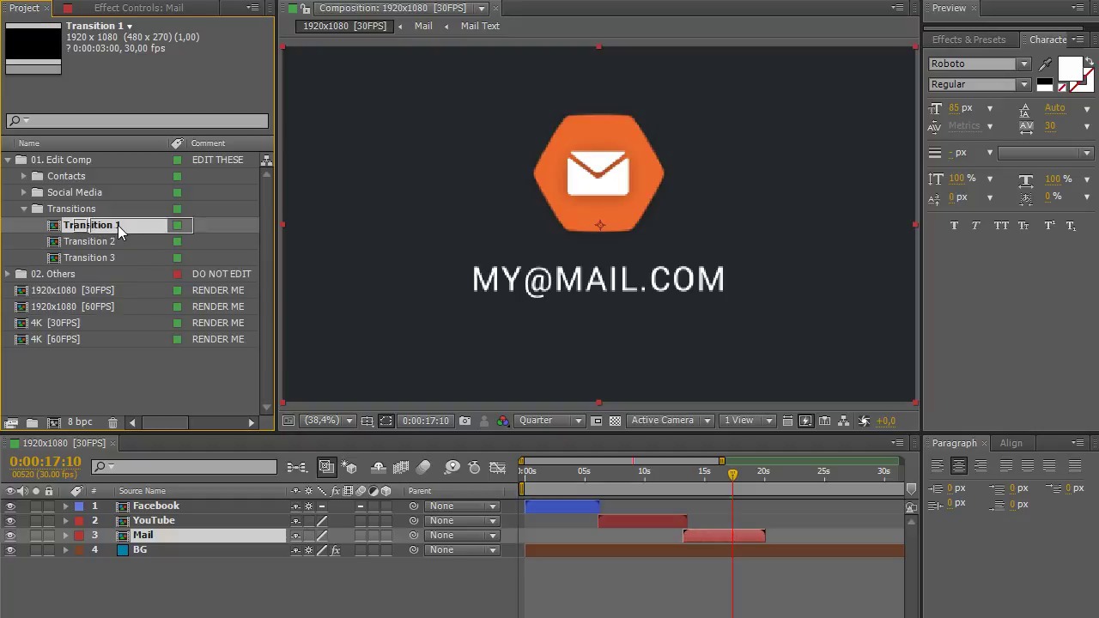
left_click_drag(94, 241, 594, 519)
left_click_drag(112, 264, 682, 546)
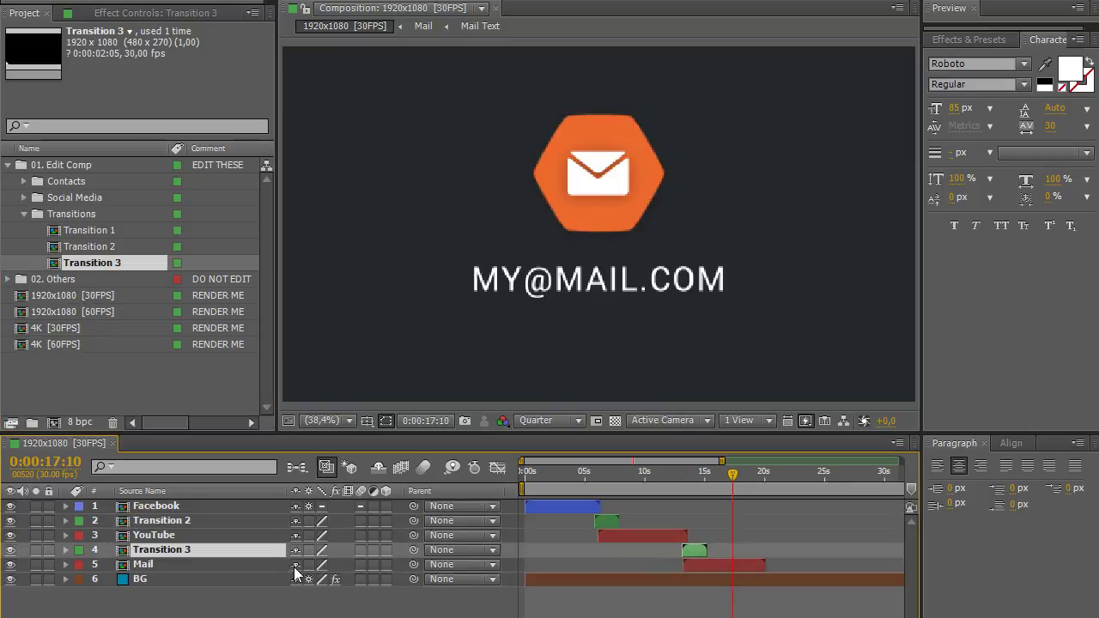
Match Transition 2 and YouTube quality to Facebook; stack Transition 2 on top, Transition 3 above YouTube
left_click_drag(321, 520, 321, 566)
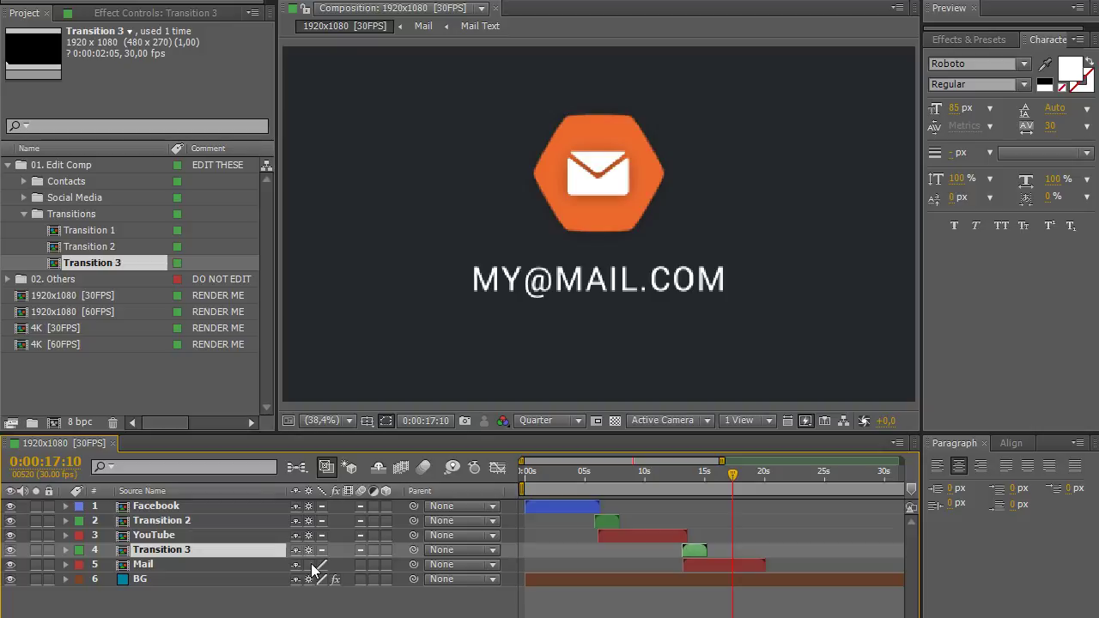
left_click(176, 522)
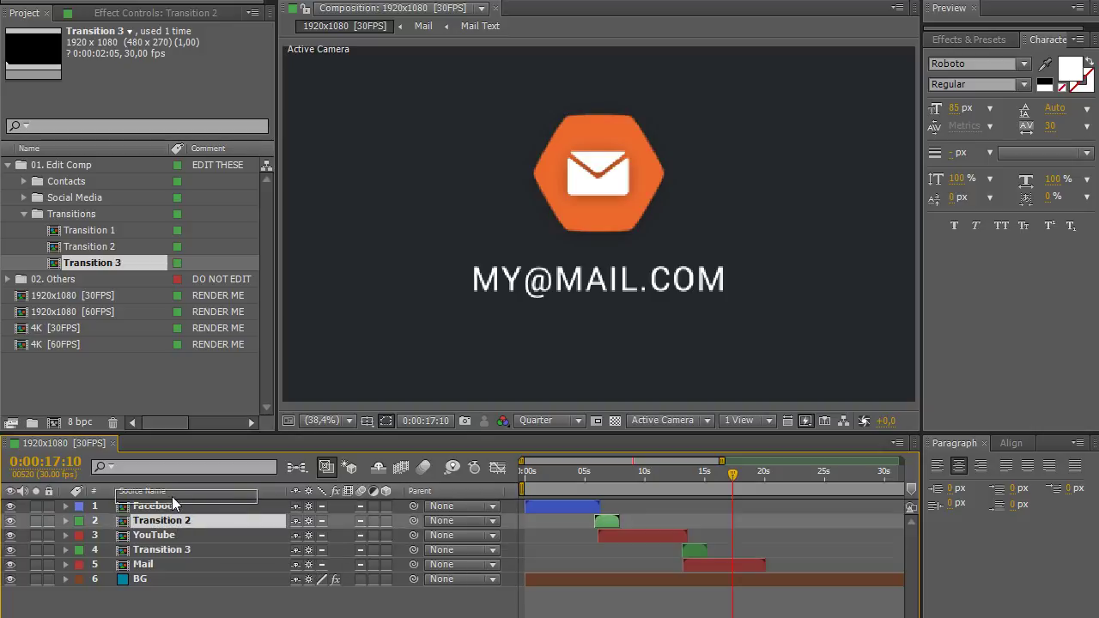
left_click_drag(172, 507, 172, 506)
left_click_drag(176, 554, 180, 536)
Check Transition 2's frames, then shift the YouTube and Mail clips slightly later
left_click(604, 509)
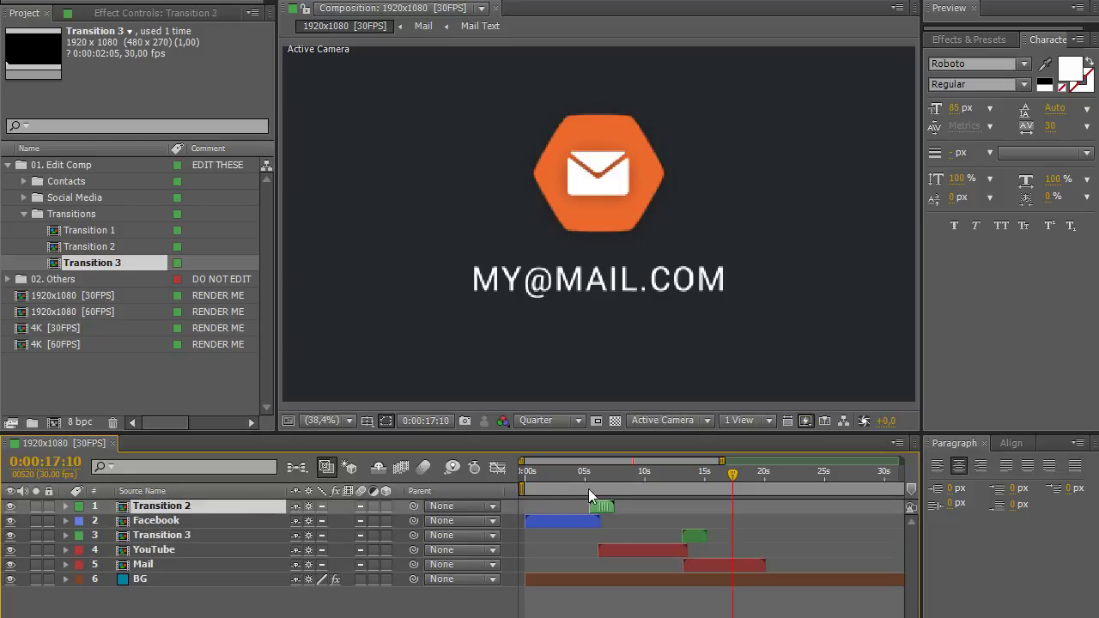
left_click_drag(589, 489, 630, 501)
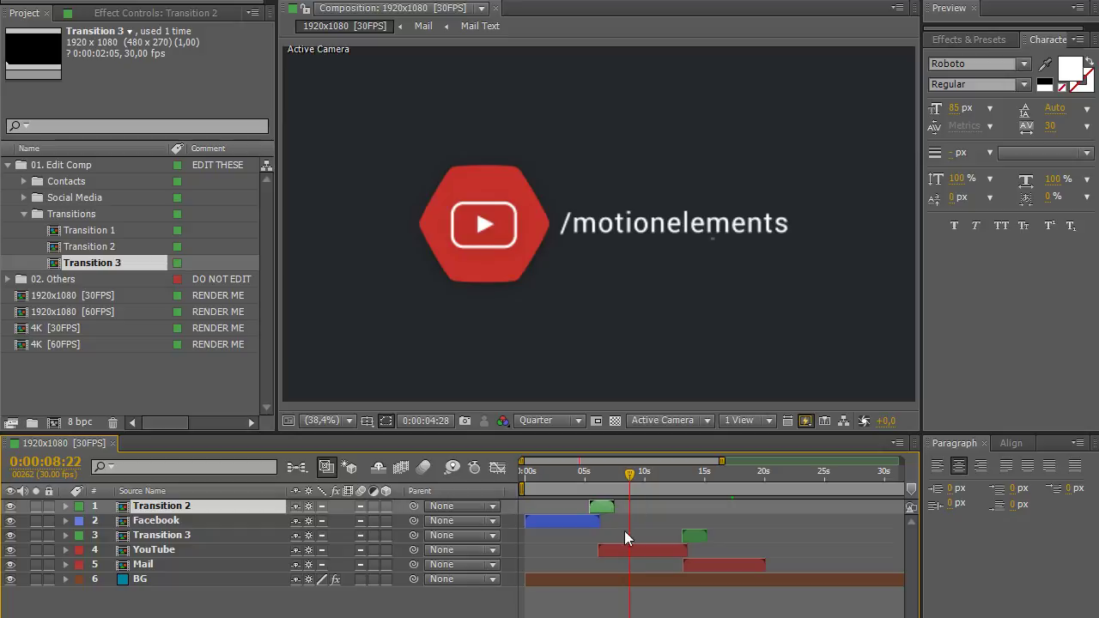
left_click_drag(626, 551, 638, 554)
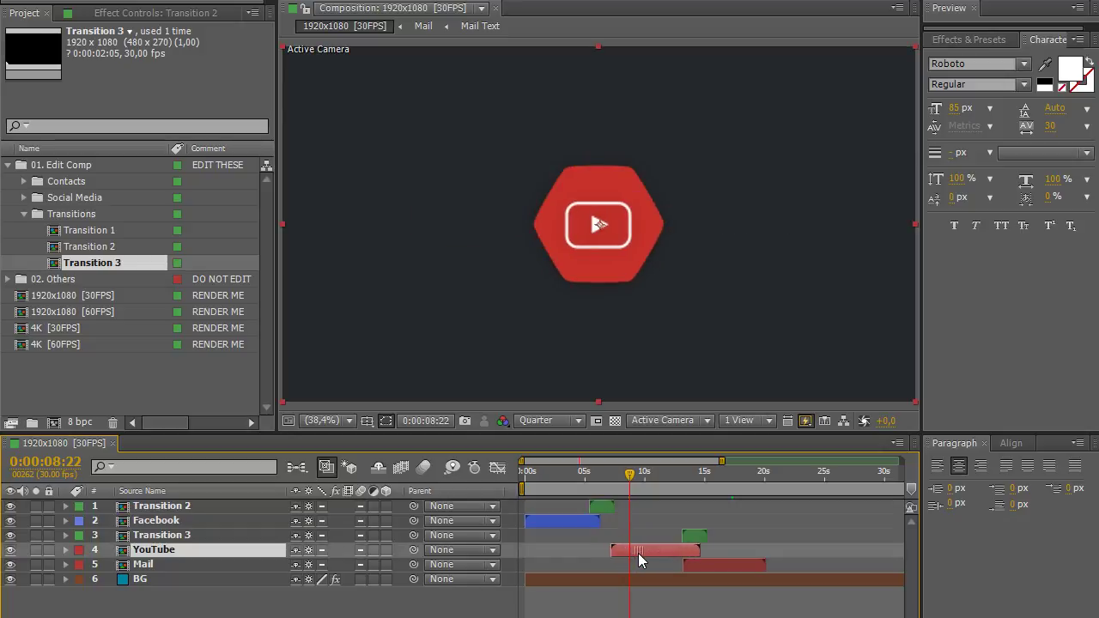
left_click_drag(707, 565, 730, 565)
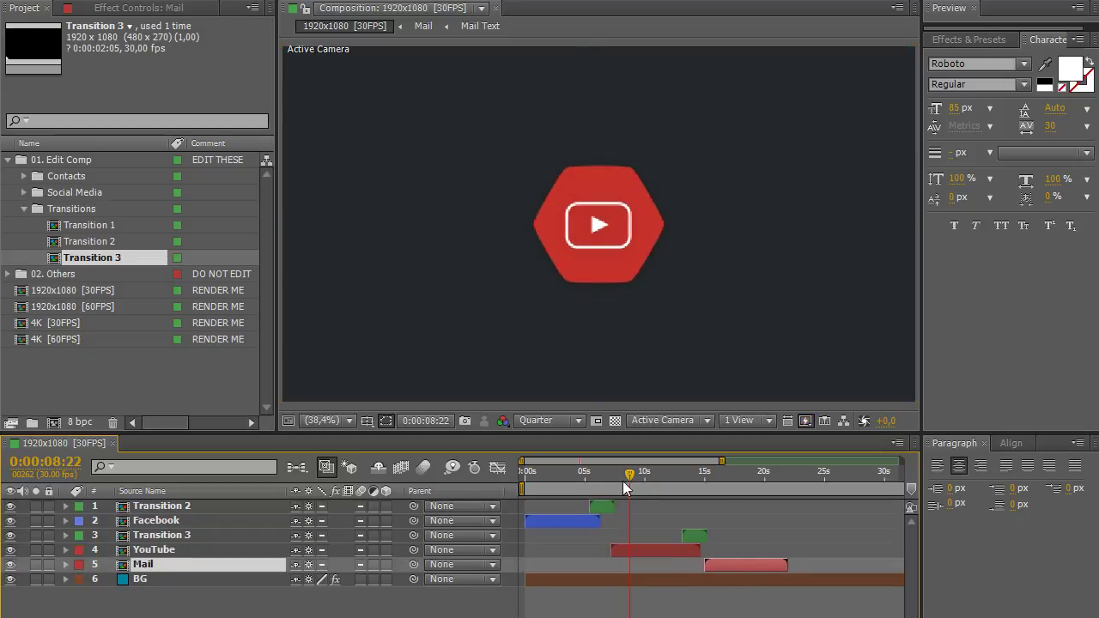
Preview the transitions into YouTube and Mail, stopping on Transition 3's stripe frame
left_click_drag(608, 473, 677, 506)
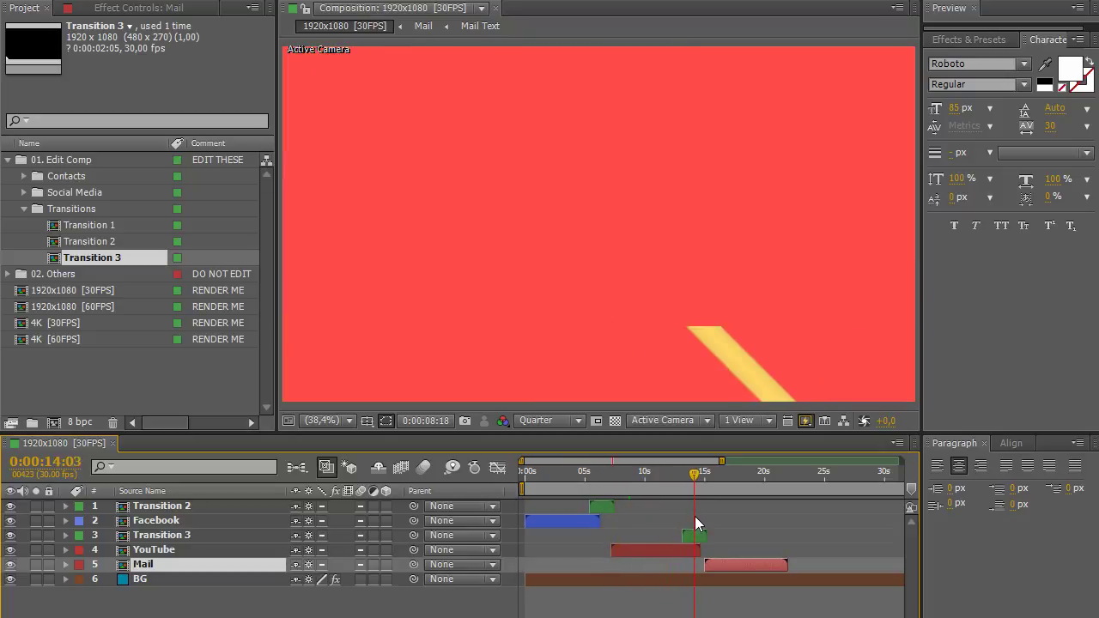
mouse_move(678, 506)
left_mouse_down()
mouse_move(722, 538)
mouse_move(709, 574)
left_mouse_up()
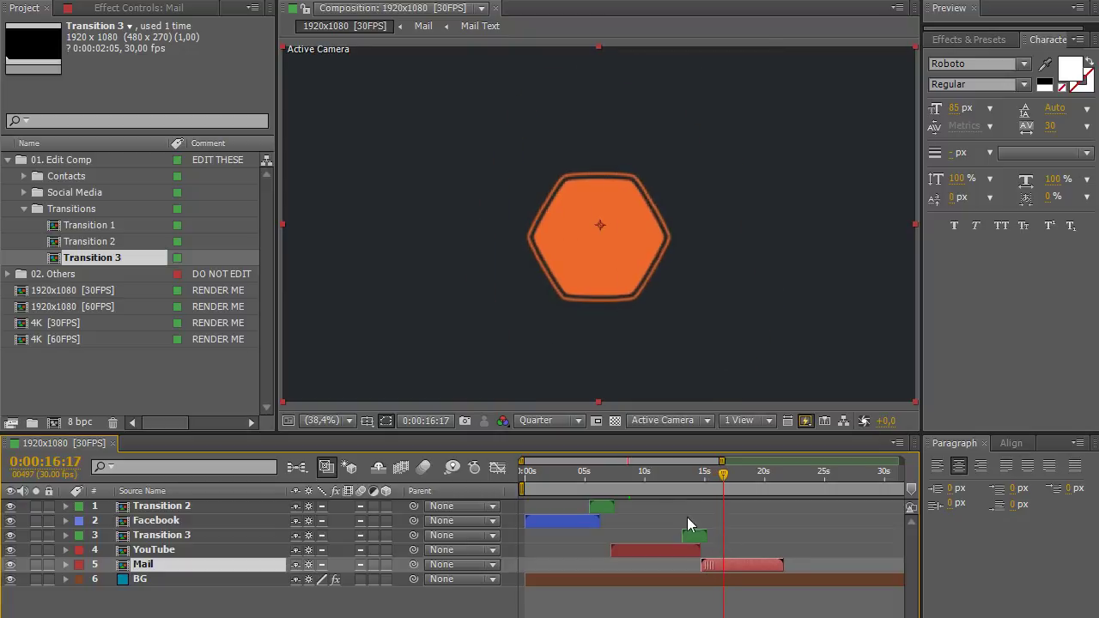
left_click(694, 473)
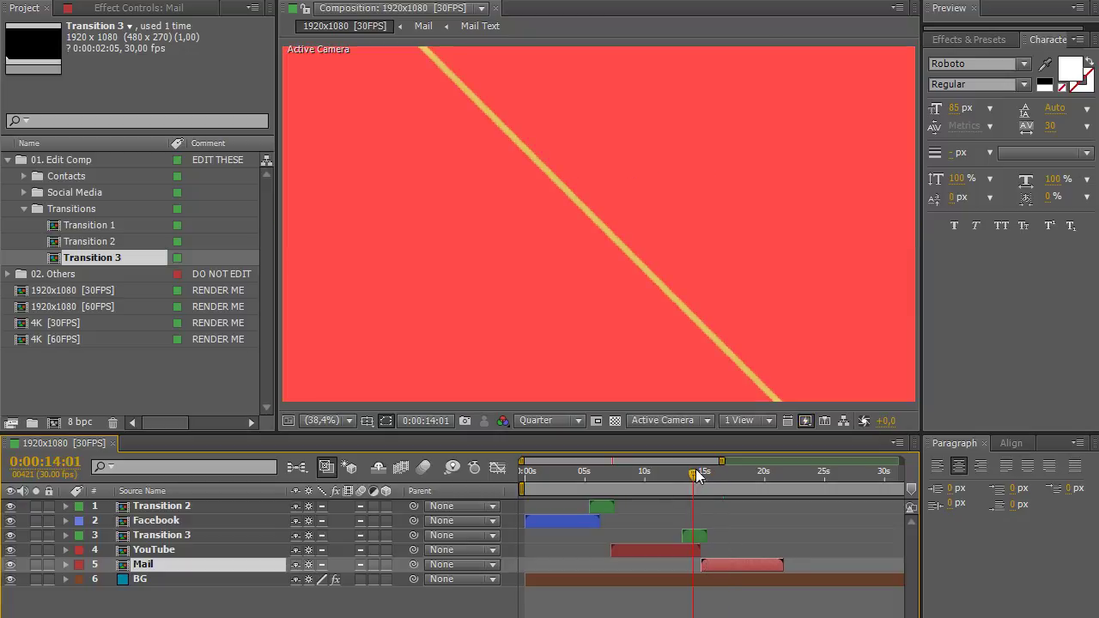
left_click(697, 473)
Open the Transition 3 composition at a frame showing every stripe colour
double_click(697, 534)
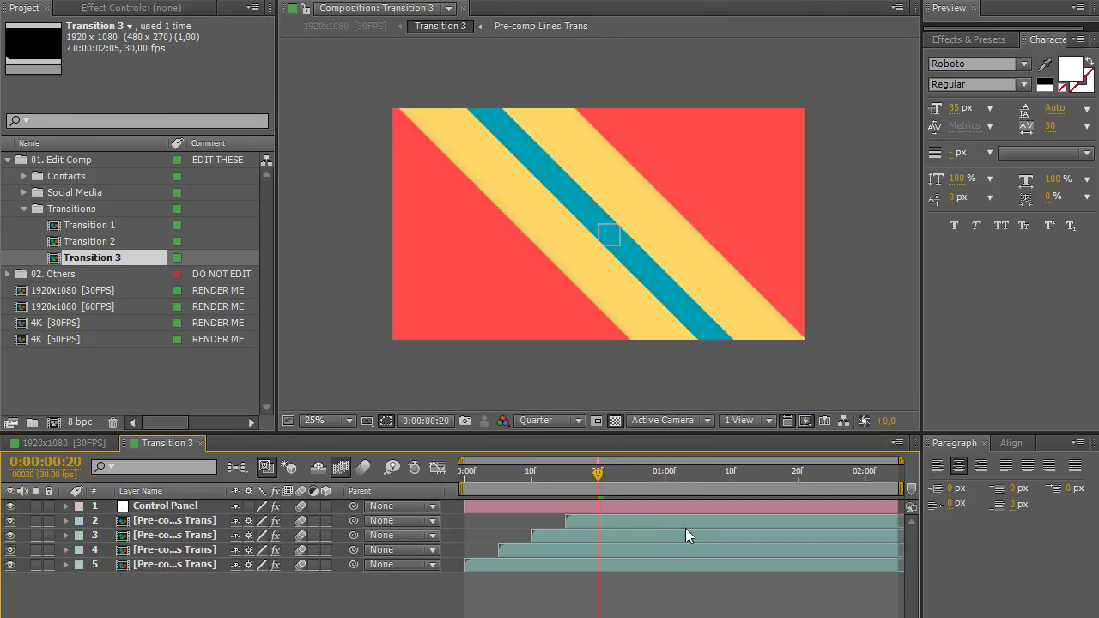
left_click(584, 484)
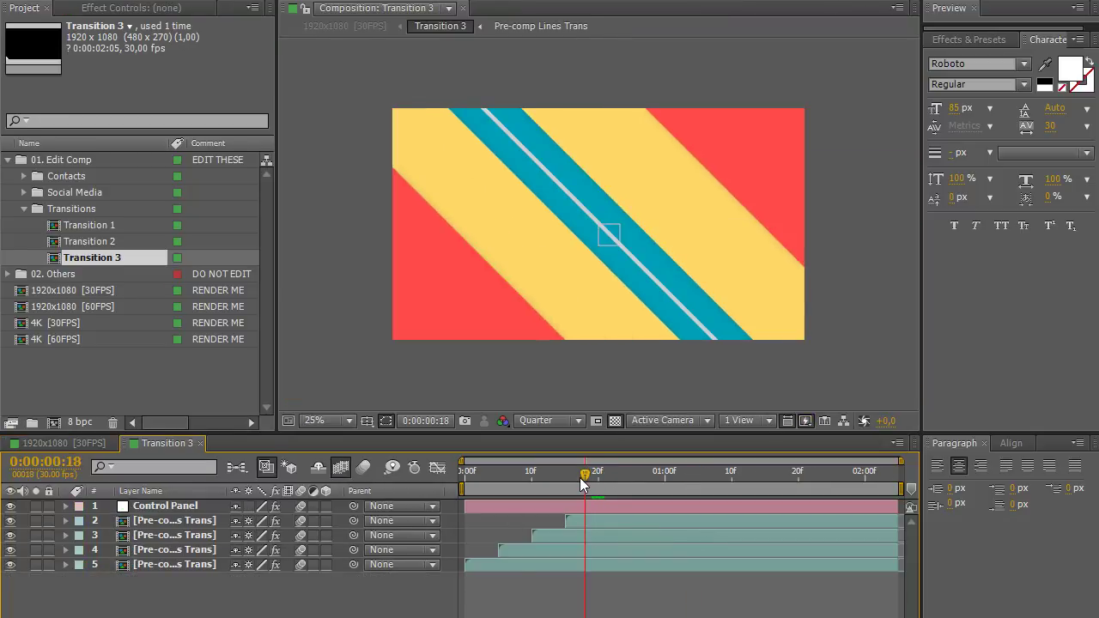
left_click(578, 478)
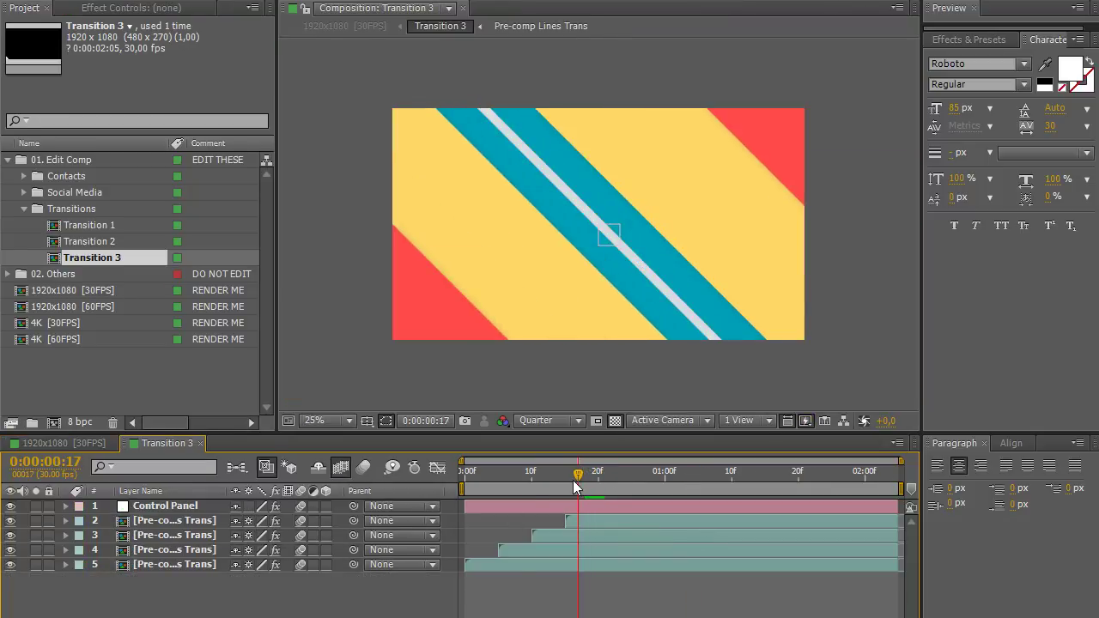
On the Control Panel layer, set Fill 1 to muted red D45453 and Fill 2 to golden yellow DBB444
left_click(178, 510)
left_click(158, 13)
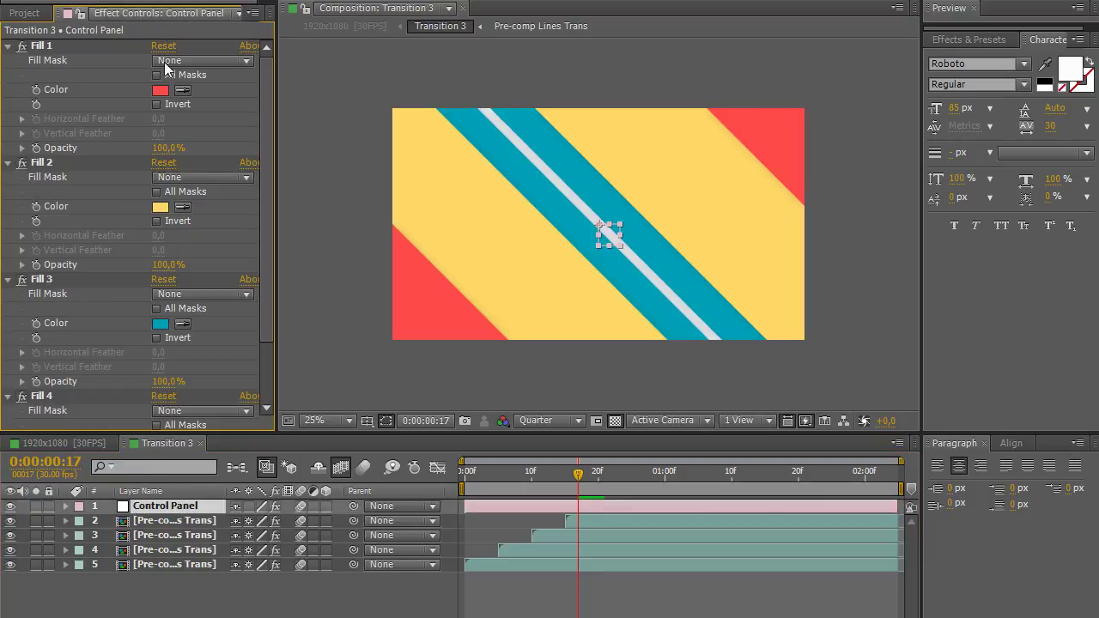
left_click(159, 90)
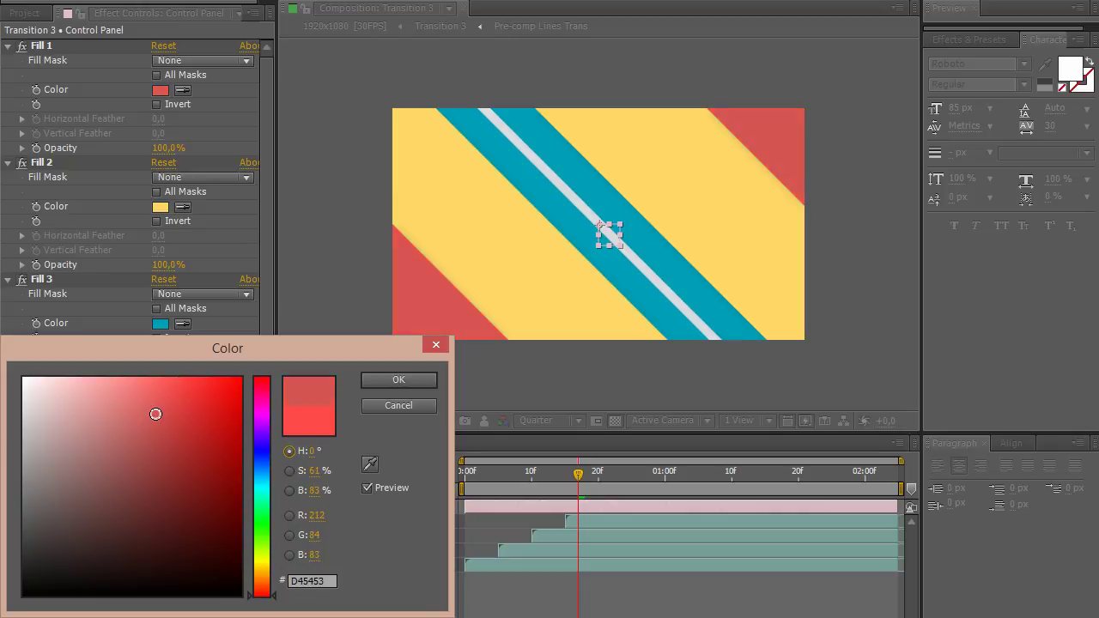
left_click(397, 381)
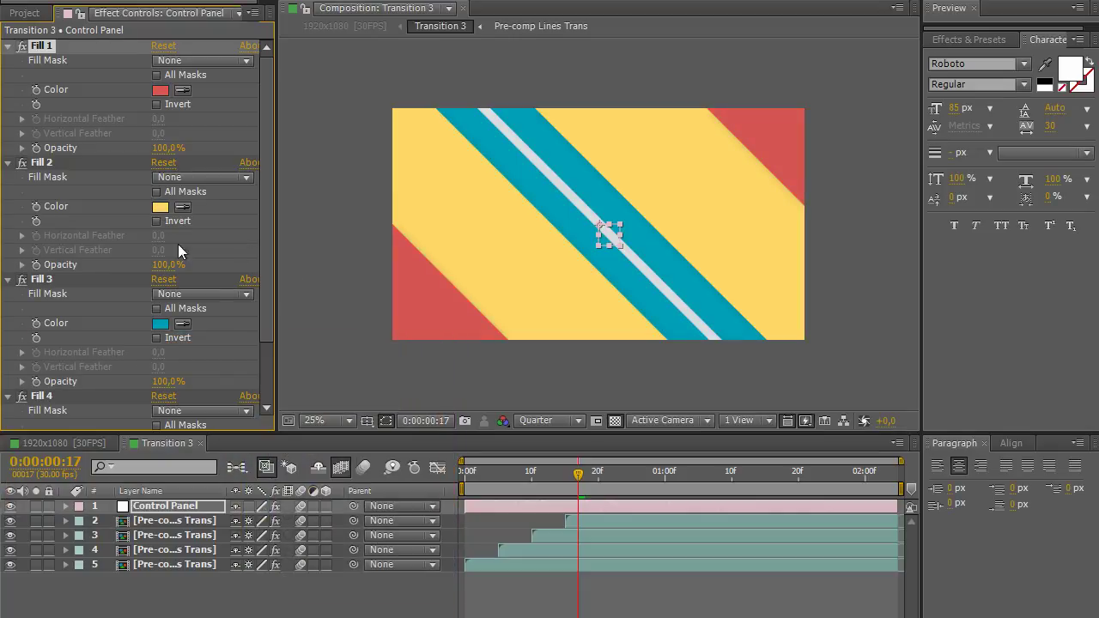
left_click(160, 207)
left_click(173, 408)
left_click(398, 380)
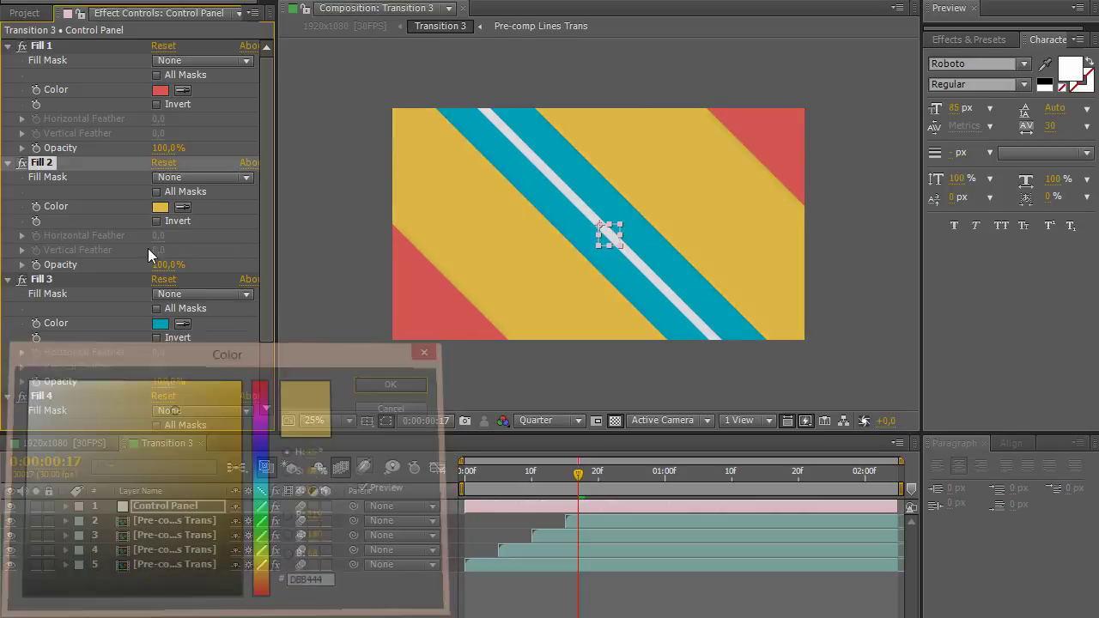
Set Fill 3 to lighter teal 2DB2C6 and Fill 4 to grey A8A8B2
left_click(160, 323)
left_click(193, 423)
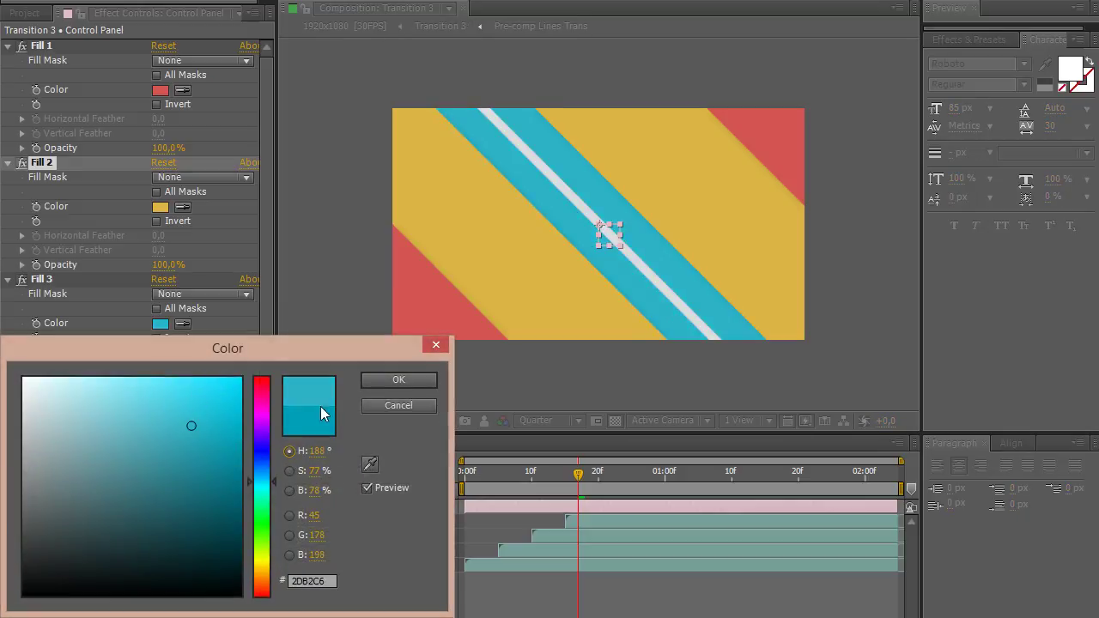
left_click(395, 380)
scroll(174, 374, "down", 3)
left_click(160, 365)
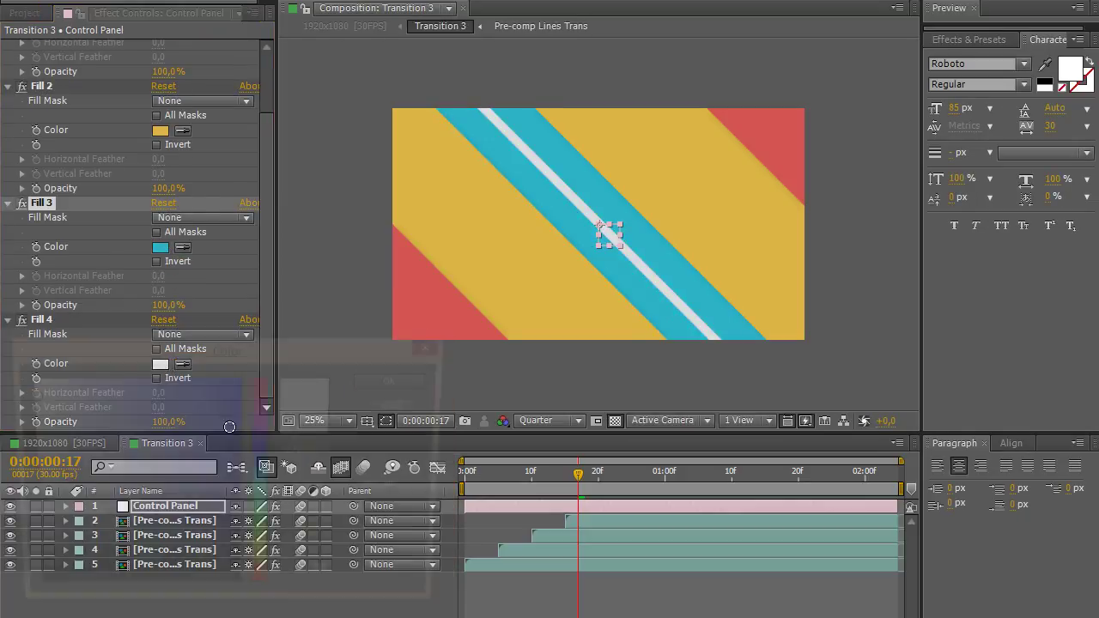
left_click_drag(40, 417, 35, 443)
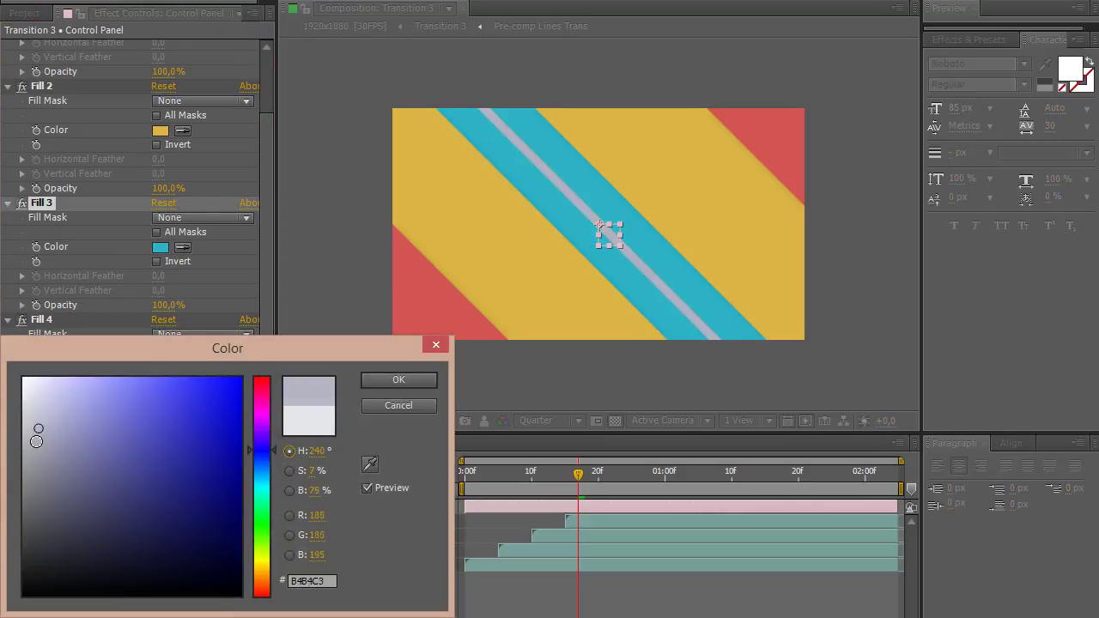
left_click(374, 383)
left_click(200, 443)
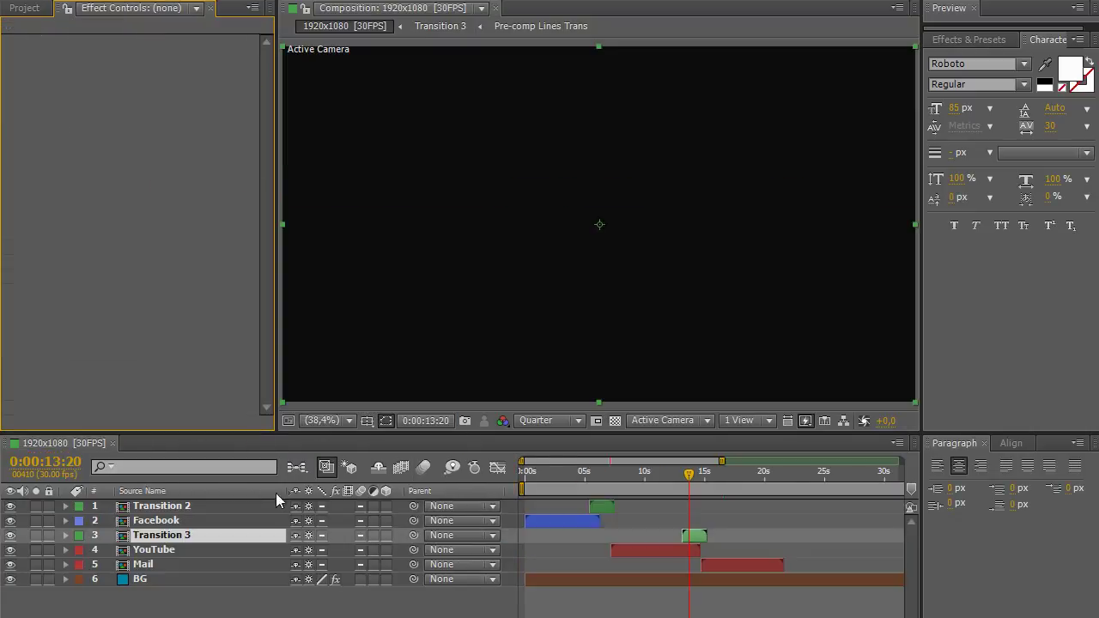